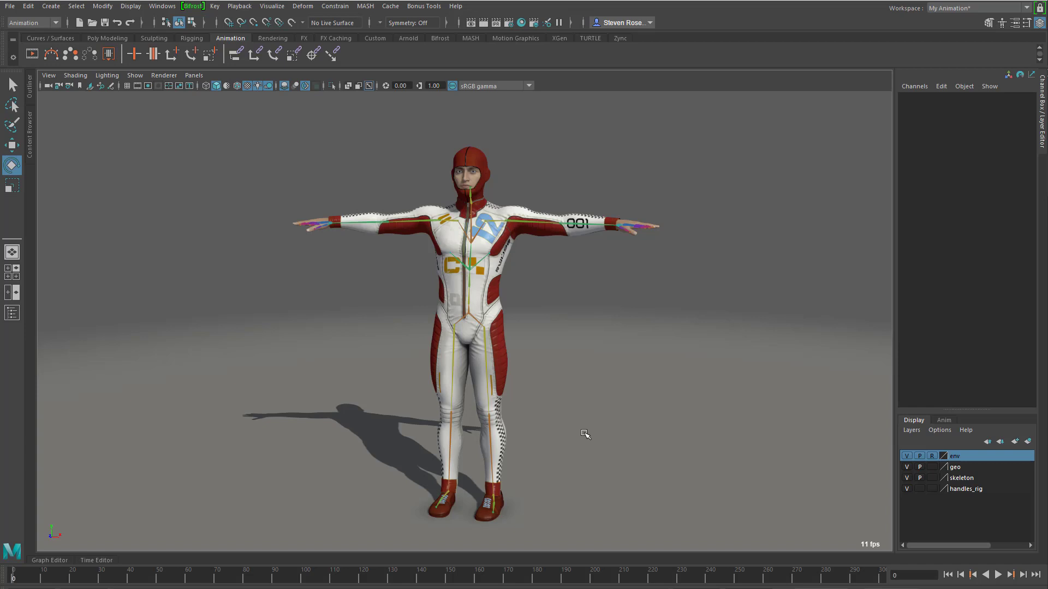
# Step: Select the left shoulder and shooter_chestUpper joints and rotate the chest to Rotate Z 25.5, lifting the left arm overhead
pyautogui.keyDown('alt'); pyautogui.moveTo(552, 373); pyautogui.dragTo(558, 387, button='middle'); pyautogui.keyUp('alt')
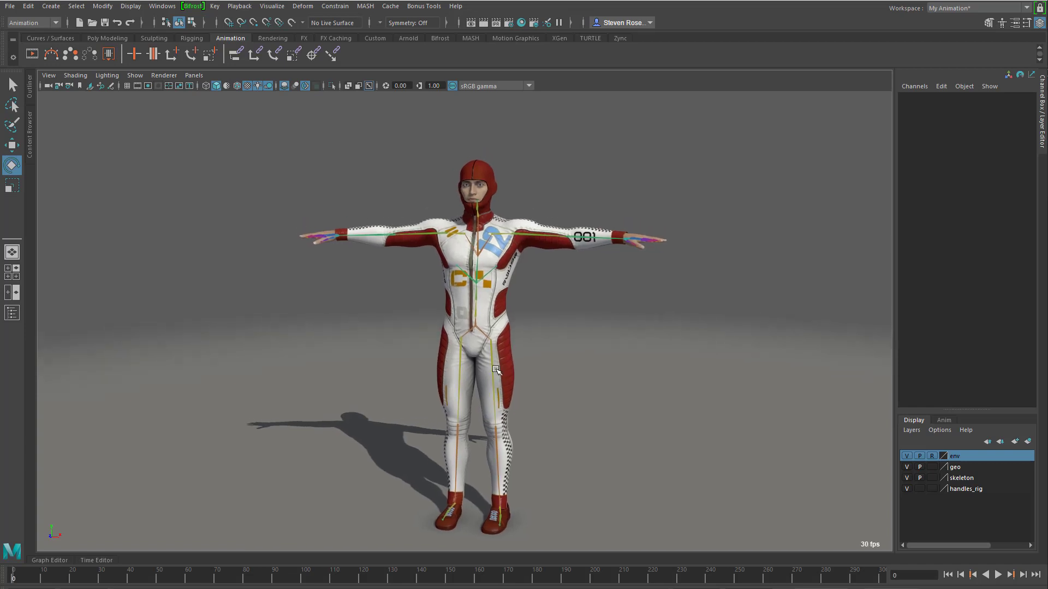
pyautogui.moveTo(495, 370)
pyautogui.keyDown('alt'); pyautogui.mouseDown()
pyautogui.moveTo(557, 368)
pyautogui.moveTo(496, 367)
pyautogui.mouseUp(); pyautogui.keyUp('alt')
pyautogui.keyDown('alt'); pyautogui.moveTo(482, 345); pyautogui.dragTo(466, 382, button='middle'); pyautogui.keyUp('alt')
pyautogui.keyDown('alt'); pyautogui.moveTo(430, 331); pyautogui.dragTo(670, 346, button='right'); pyautogui.keyUp('alt')
pyautogui.moveTo(608, 251); pyautogui.dragTo(614, 316)
pyautogui.keyDown('alt'); pyautogui.moveTo(620, 347); pyautogui.dragTo(612, 390, button='middle'); pyautogui.keyUp('alt')
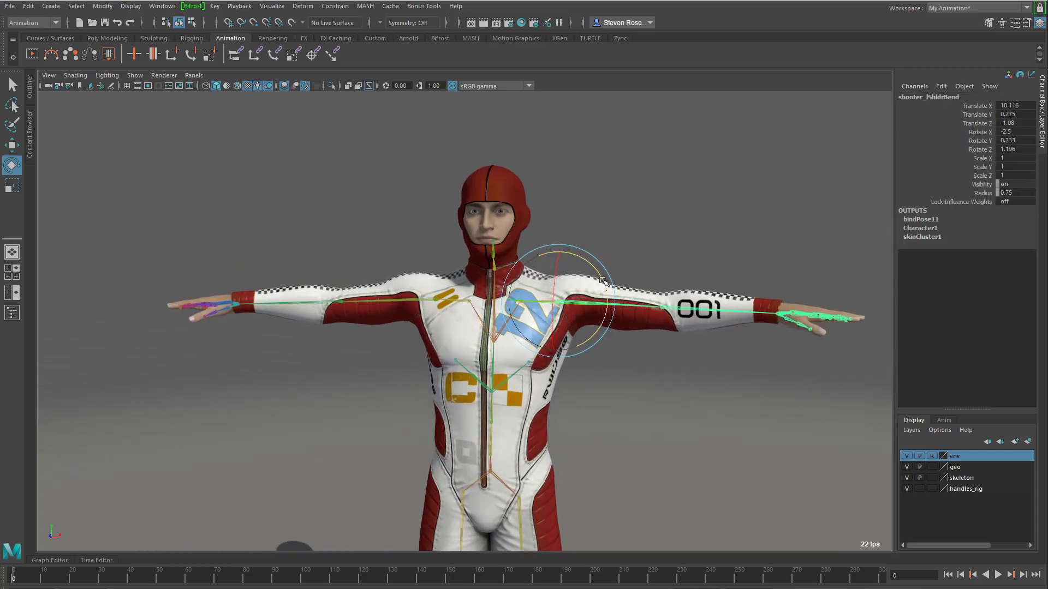
pyautogui.hotkey('shift', 'Up')
pyautogui.hotkey('shift', 'Up')
pyautogui.moveTo(514, 298)
pyautogui.mouseDown()
pyautogui.moveTo(498, 283)
pyautogui.moveTo(507, 305)
pyautogui.mouseUp()
pyautogui.keyDown('alt'); pyautogui.moveTo(682, 404); pyautogui.dragTo(644, 353); pyautogui.keyUp('alt')
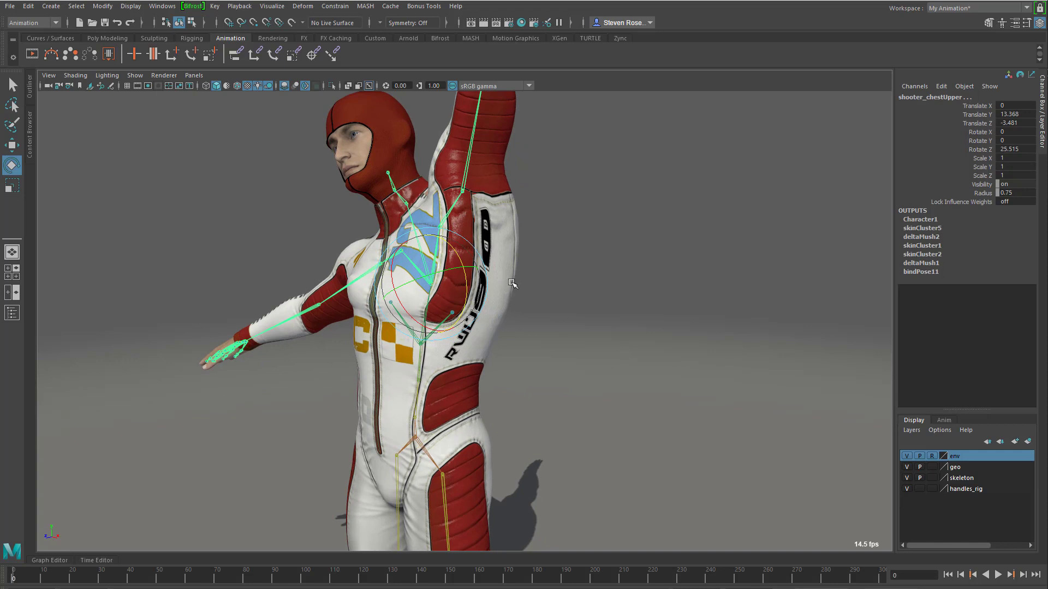
# Step: Add a tension deformer to the LeatherSuit mesh
pyautogui.click(569, 383)
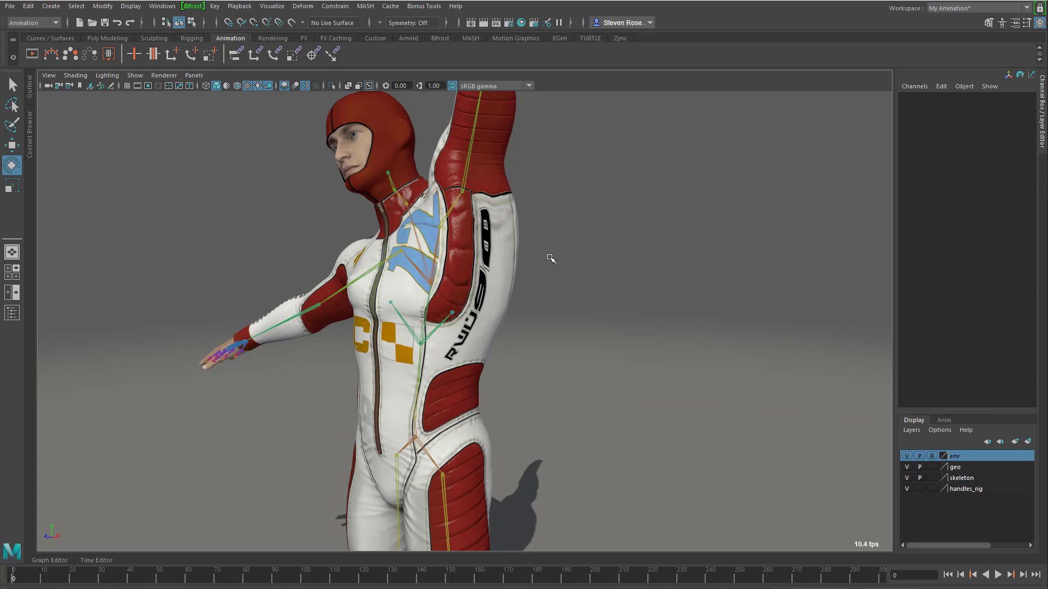
pyautogui.click(482, 275)
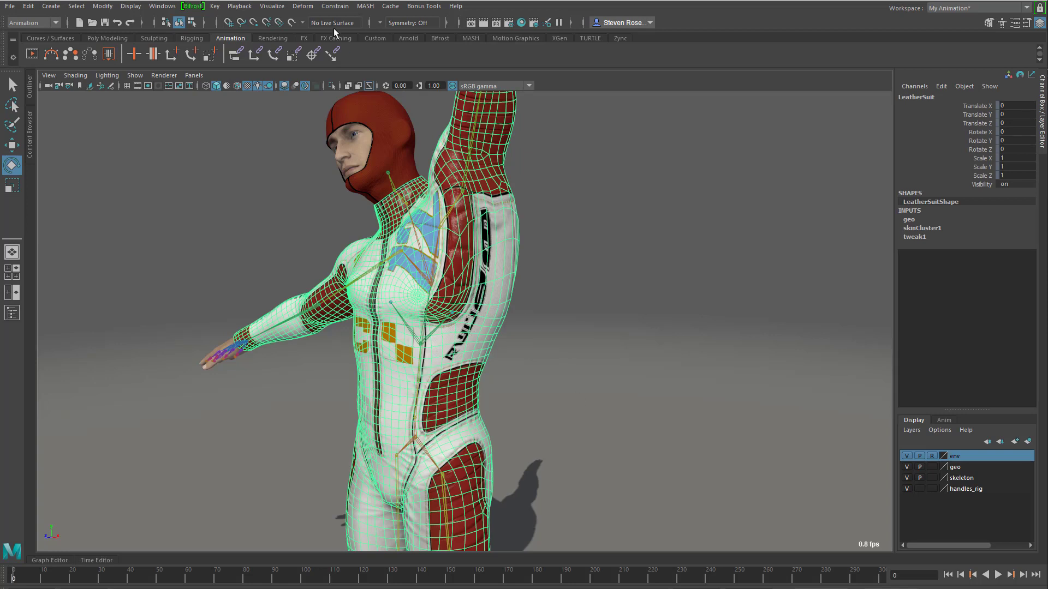
pyautogui.click(303, 6)
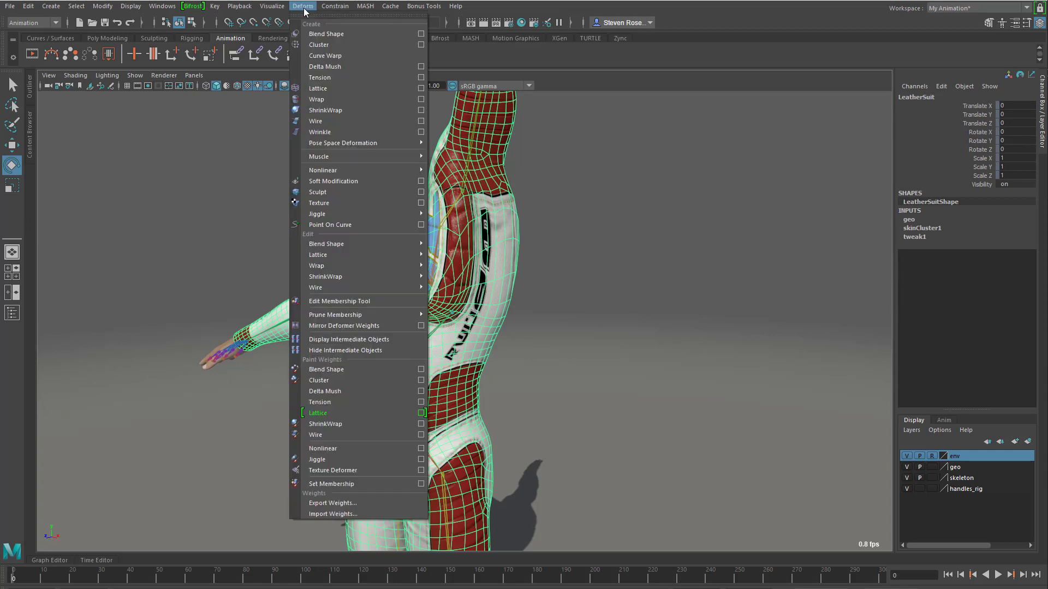
pyautogui.click(330, 77)
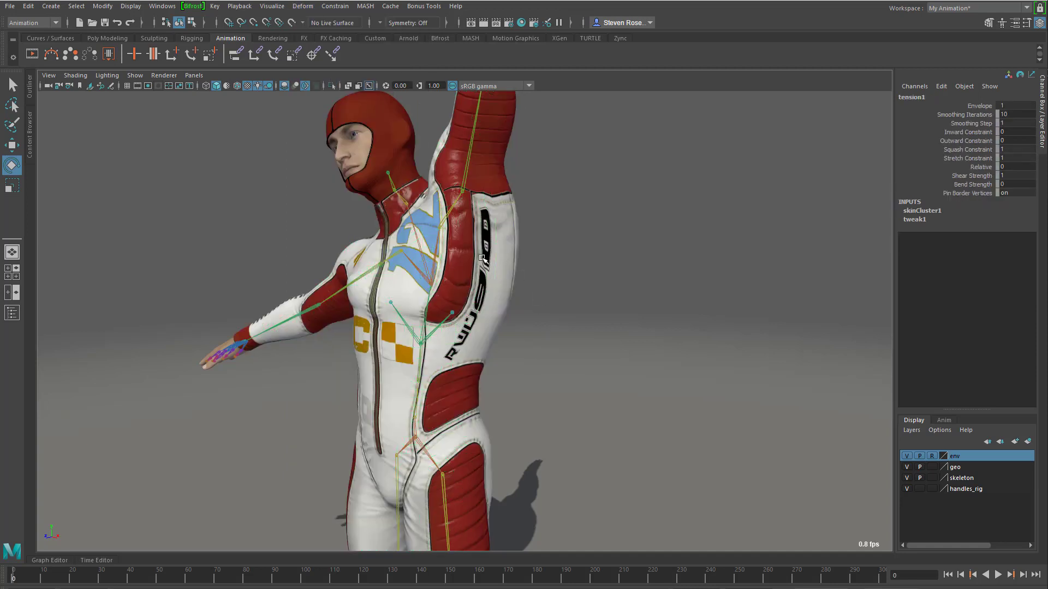
# Step: Set the tension1 Smoothing Step to 1.5
pyautogui.click(1012, 123)
pyautogui.click(1012, 123)
pyautogui.write('1.5')
pyautogui.press('Return')
# Step: Rotate shooter_lShldrBend back to about Rotate Z 1, leveling the left arm into T-pose
pyautogui.keyDown('alt'); pyautogui.moveTo(652, 279); pyautogui.dragTo(605, 283); pyautogui.keyUp('alt')
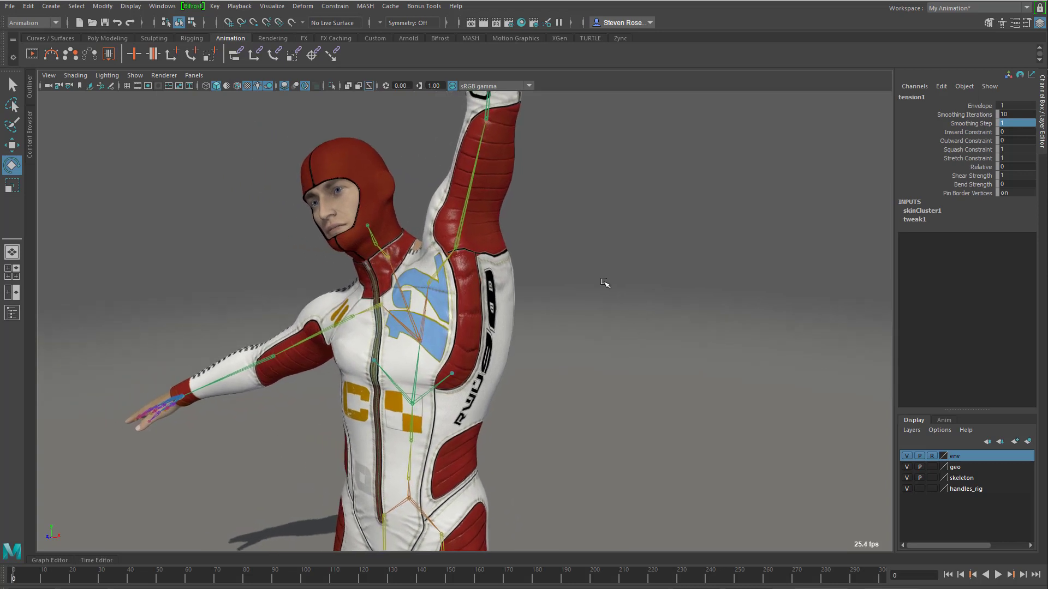
pyautogui.click(514, 235)
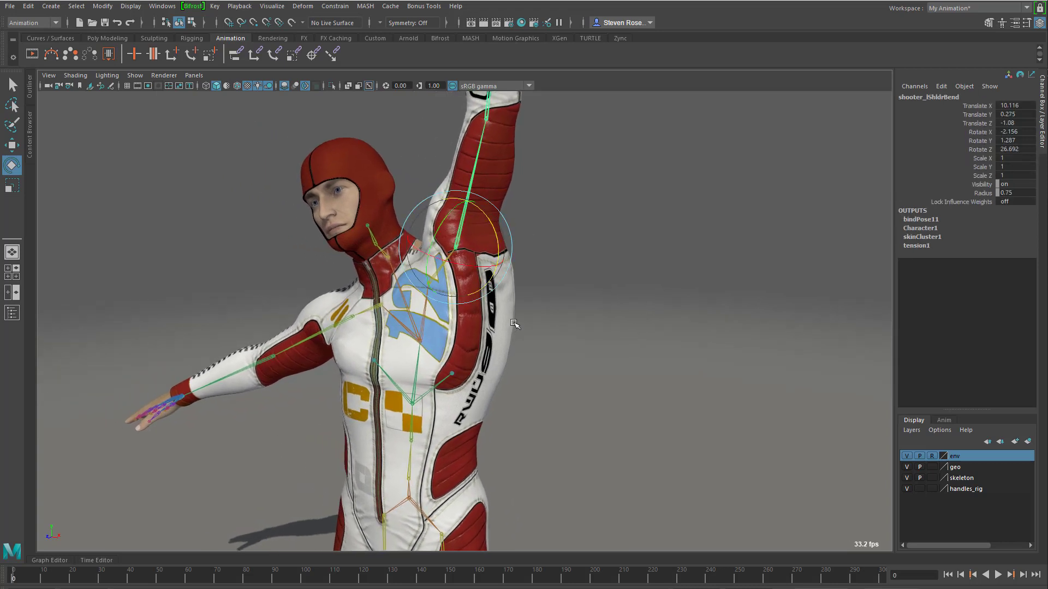
pyautogui.click(533, 309)
pyautogui.press('q')
pyautogui.click(472, 234)
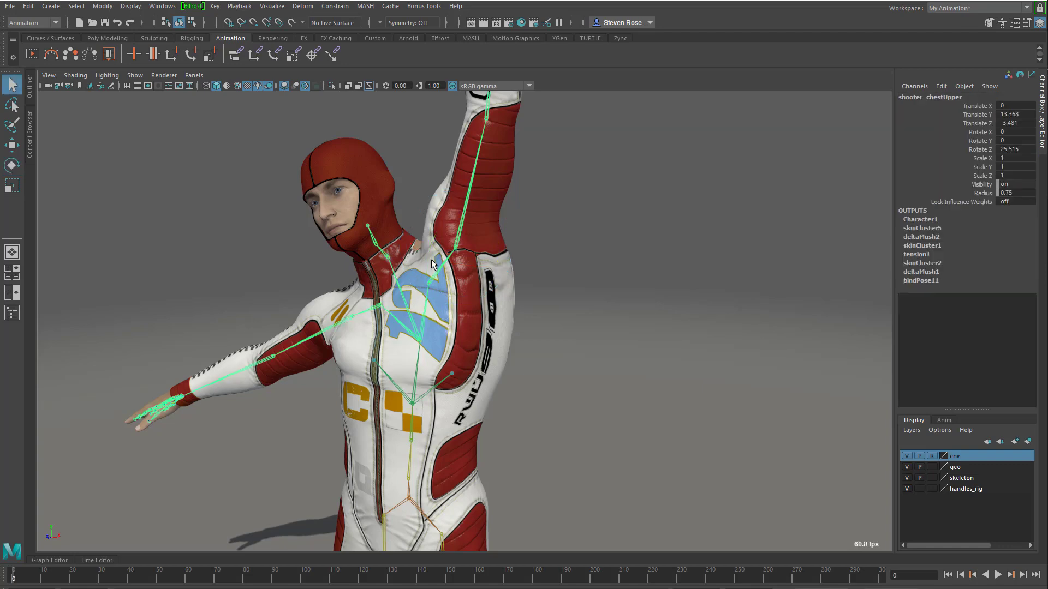
pyautogui.click(483, 231)
pyautogui.press('e')
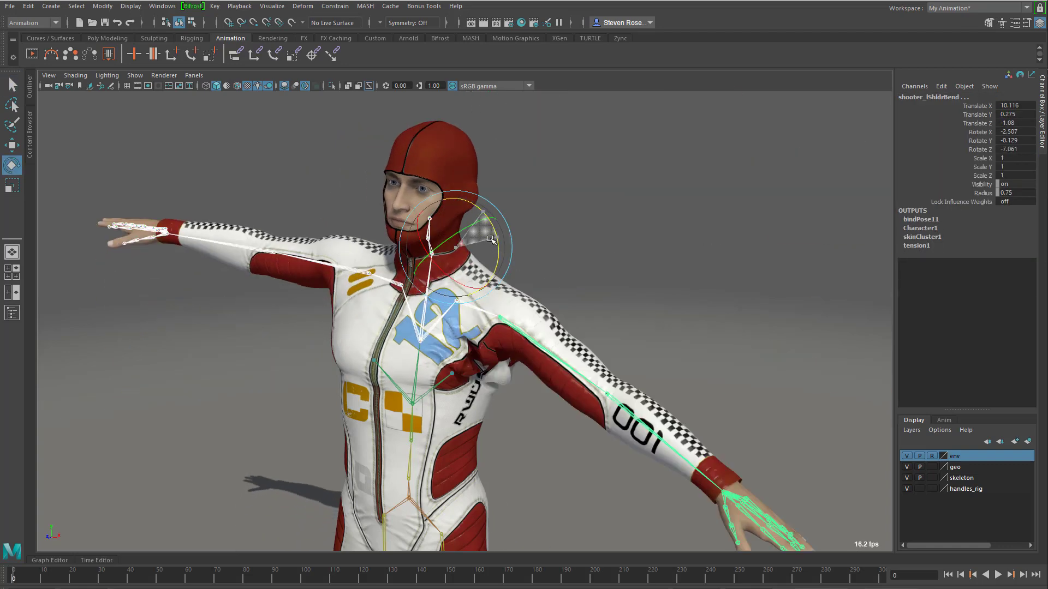
pyautogui.moveTo(490, 238); pyautogui.dragTo(494, 228)
pyautogui.moveTo(510, 333)
pyautogui.keyDown('alt'); pyautogui.mouseDown()
pyautogui.moveTo(573, 329)
pyautogui.moveTo(520, 326)
pyautogui.mouseUp(); pyautogui.keyUp('alt')
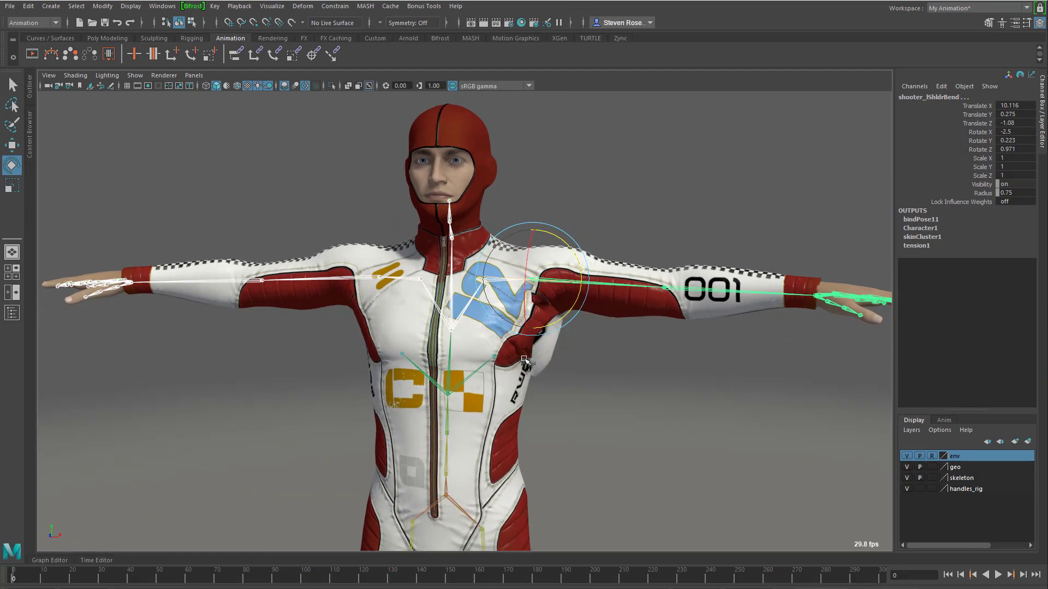
# Step: Rotate shooter_chestUpper to test how the tension-deformed suit bends around the shoulder
pyautogui.keyDown('alt'); pyautogui.moveTo(526, 361); pyautogui.dragTo(551, 367, button='middle'); pyautogui.keyUp('alt')
pyautogui.keyDown('alt'); pyautogui.moveTo(552, 367); pyautogui.dragTo(659, 390, button='right'); pyautogui.keyUp('alt')
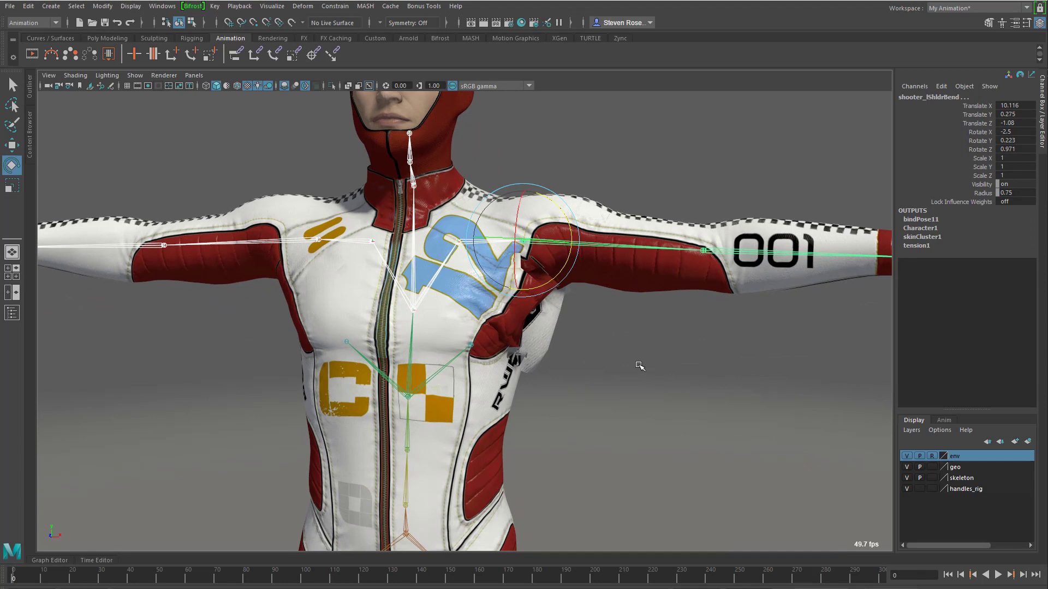
pyautogui.click(544, 347)
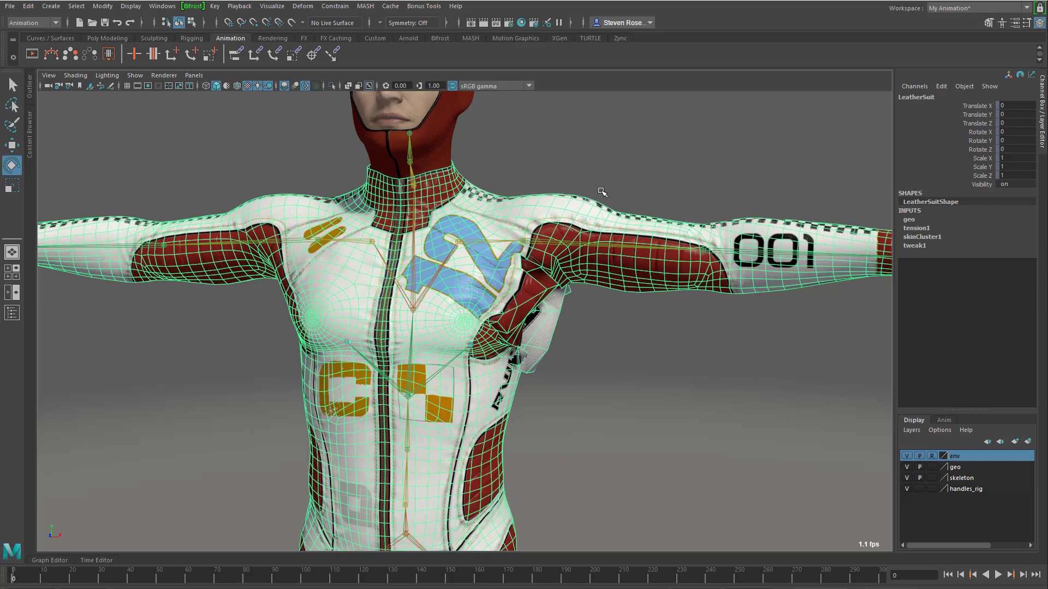
pyautogui.click(468, 244)
pyautogui.press('q')
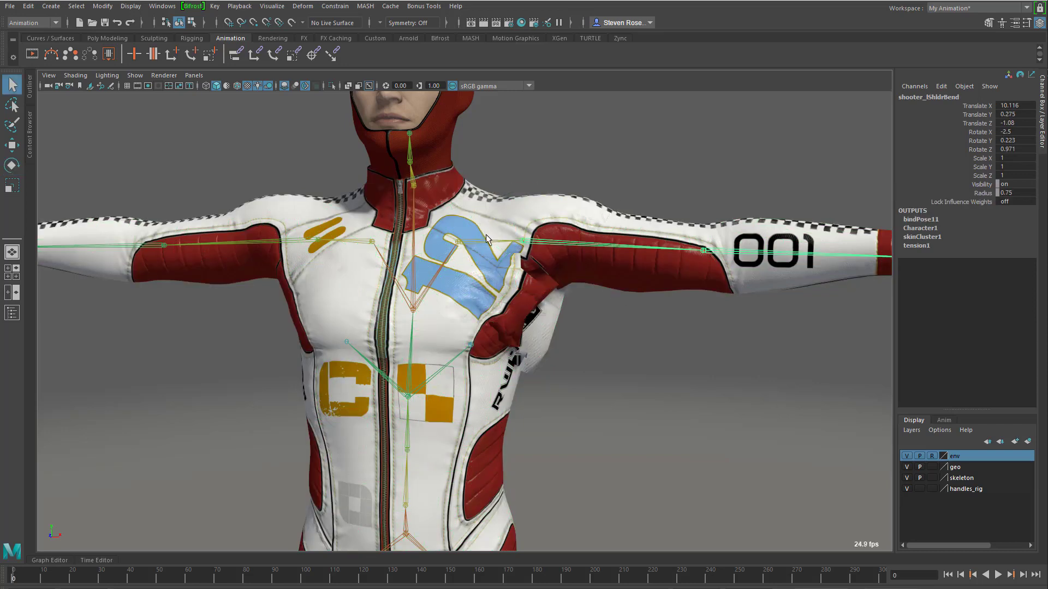
pyautogui.keyDown('shift'); pyautogui.click(485, 240); pyautogui.keyUp('shift')
pyautogui.keyDown('shift'); pyautogui.click(445, 260); pyautogui.keyUp('shift')
pyautogui.press('e')
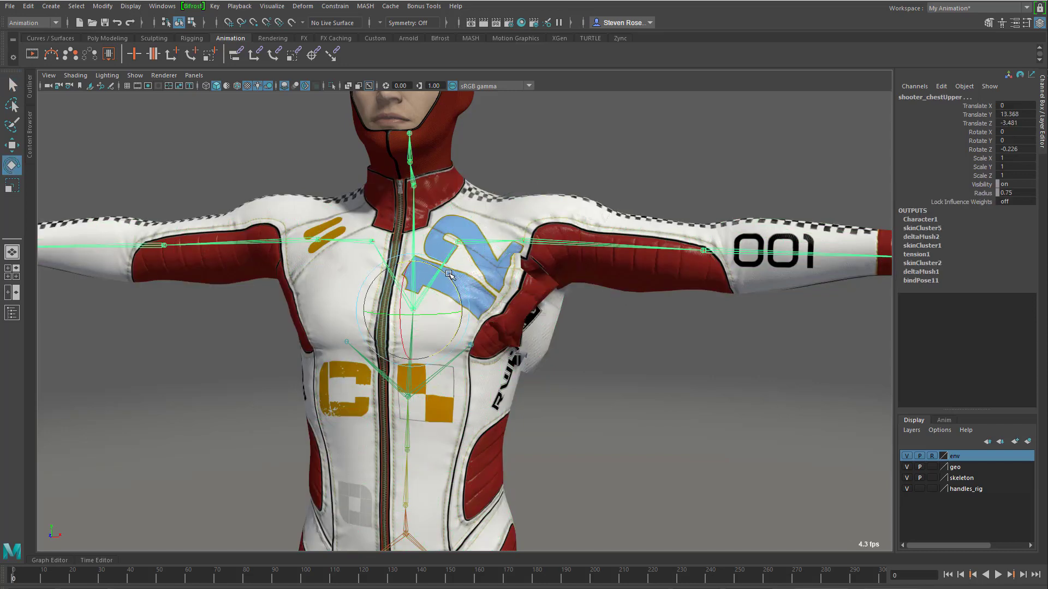
pyautogui.moveTo(450, 275)
pyautogui.mouseDown()
pyautogui.moveTo(435, 246)
pyautogui.moveTo(439, 281)
pyautogui.mouseUp()
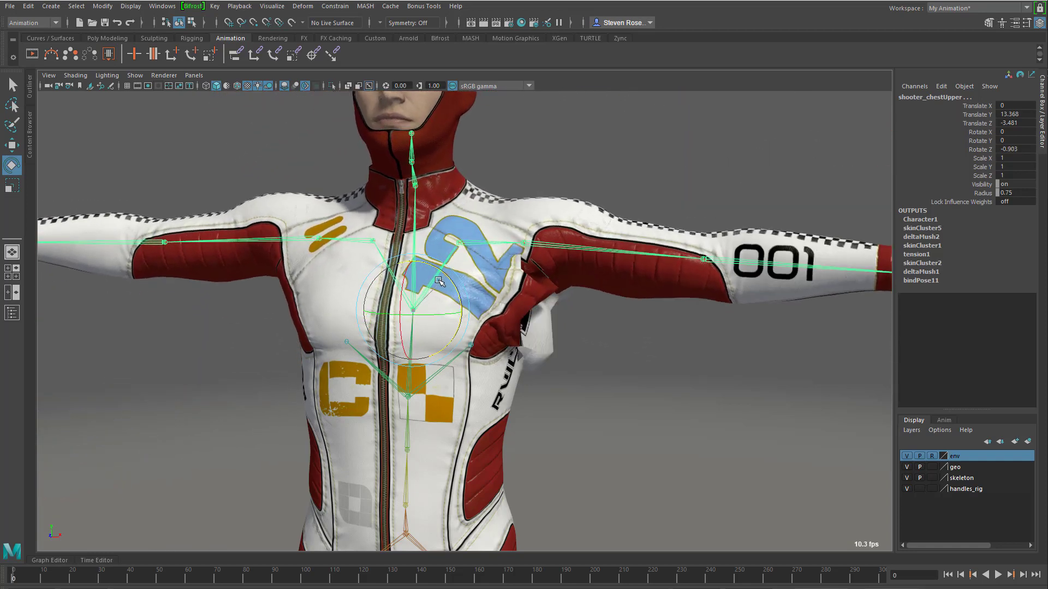
pyautogui.keyDown('alt'); pyautogui.moveTo(622, 320); pyautogui.dragTo(676, 320, button='middle'); pyautogui.keyUp('alt')
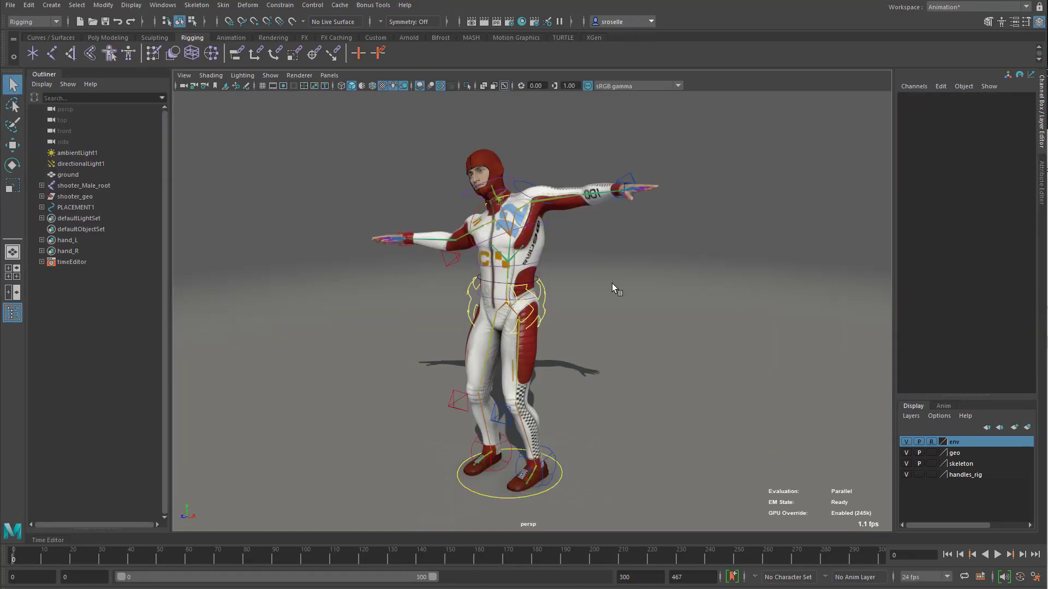
# Step: Move the lf_hand control to about -63.073, 43.804, 17.351, raising the left arm overhead
pyautogui.keyDown('alt'); pyautogui.moveTo(612, 284); pyautogui.dragTo(601, 342); pyautogui.keyUp('alt')
pyautogui.keyDown('alt'); pyautogui.moveTo(601, 341); pyautogui.dragTo(742, 360, button='right'); pyautogui.keyUp('alt')
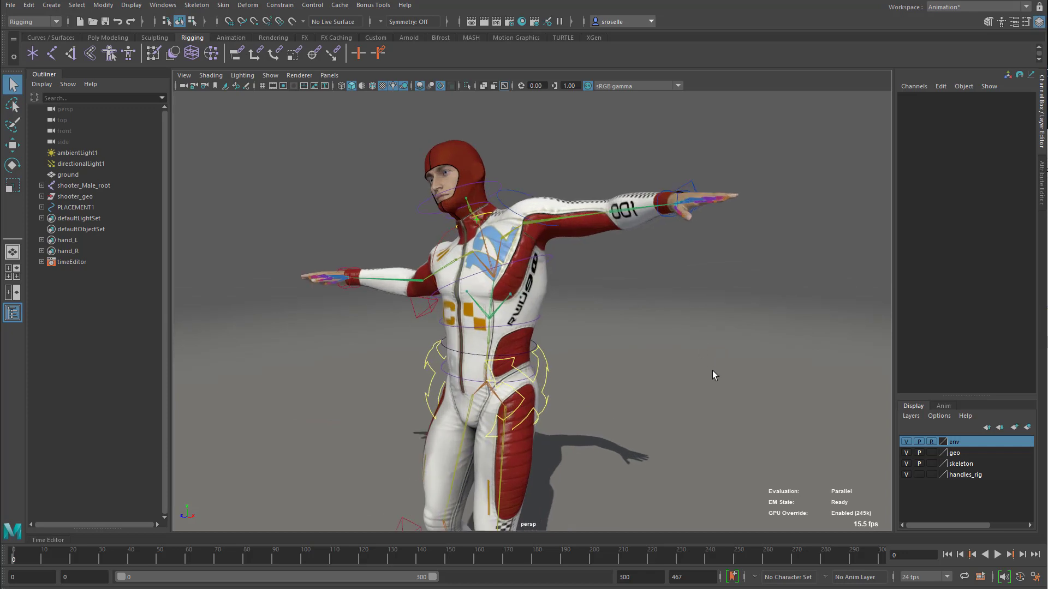
pyautogui.keyDown('alt'); pyautogui.moveTo(721, 402); pyautogui.dragTo(738, 439, button='middle'); pyautogui.keyUp('alt')
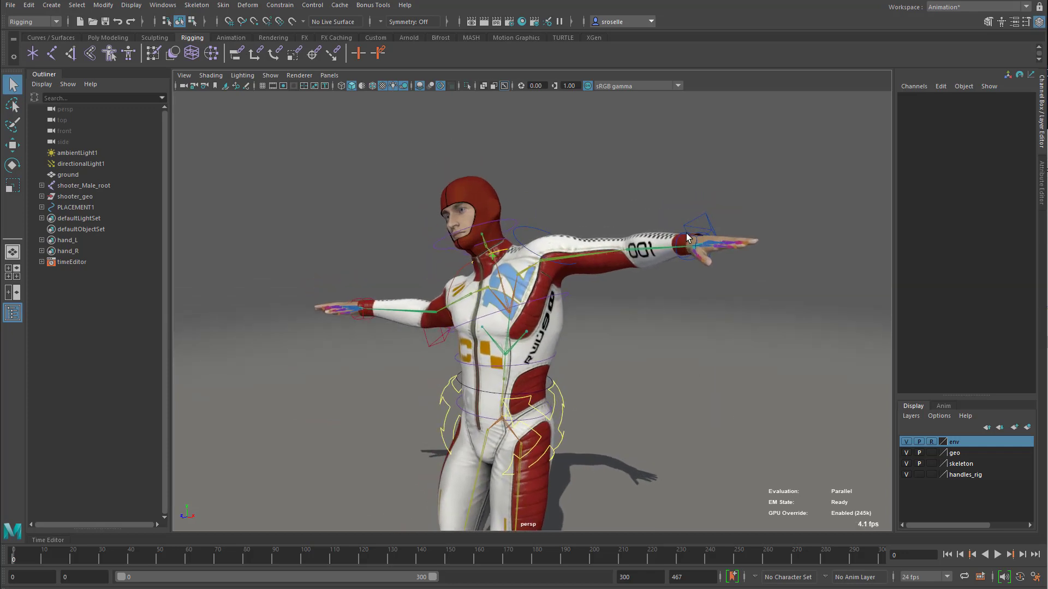
pyautogui.click(693, 242)
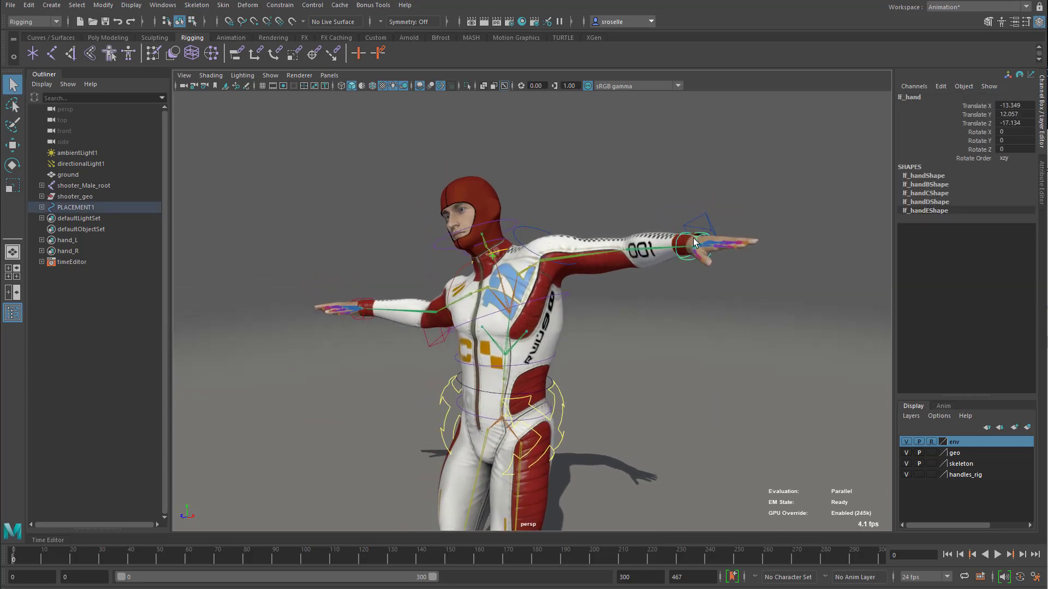
pyautogui.press('w')
pyautogui.moveTo(693, 244); pyautogui.dragTo(484, 123)
pyautogui.keyDown('alt'); pyautogui.moveTo(573, 360); pyautogui.dragTo(748, 351, button='right'); pyautogui.keyUp('alt')
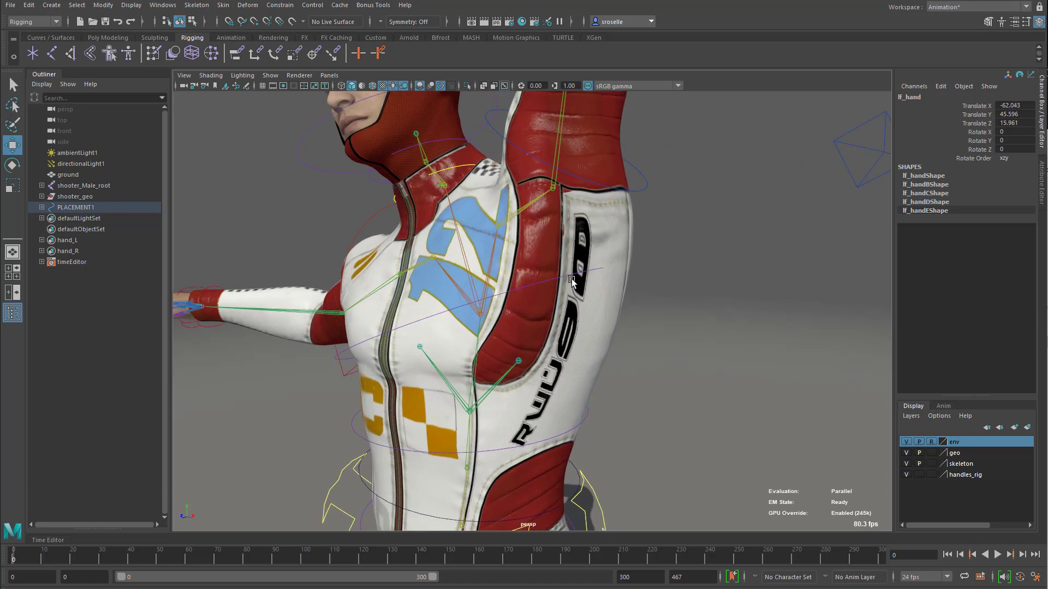
pyautogui.keyDown('alt'); pyautogui.moveTo(723, 404); pyautogui.dragTo(525, 338, button='right'); pyautogui.keyUp('alt')
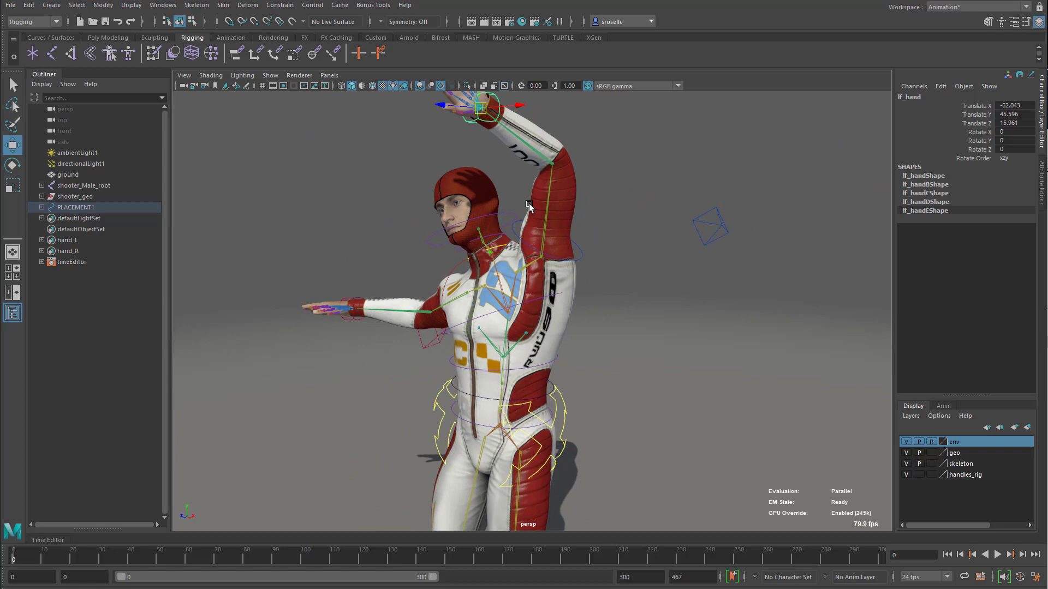
pyautogui.moveTo(482, 111)
pyautogui.mouseDown()
pyautogui.moveTo(540, 143)
pyautogui.moveTo(631, 223)
pyautogui.moveTo(456, 99)
pyautogui.moveTo(554, 107)
pyautogui.moveTo(473, 115)
pyautogui.mouseUp()
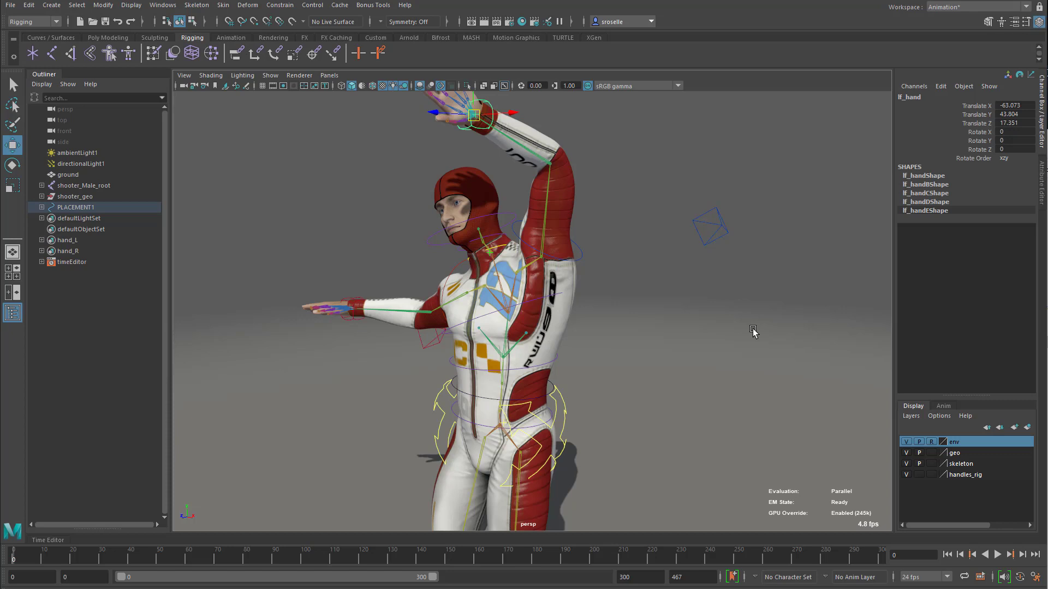
pyautogui.moveTo(774, 365)
pyautogui.keyDown('alt'); pyautogui.mouseDown()
pyautogui.moveTo(738, 365)
pyautogui.moveTo(788, 367)
pyautogui.moveTo(758, 363)
pyautogui.moveTo(770, 364)
pyautogui.mouseUp(); pyautogui.keyUp('alt')
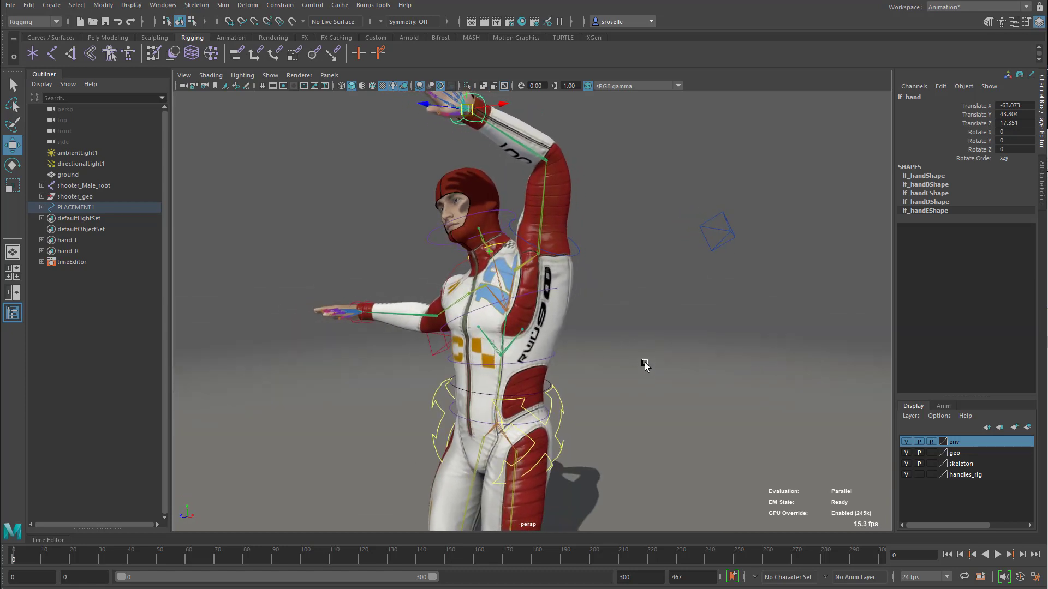
# Step: Add a tension deformer to the LeatherSuit and set its Smoothing Step to 0.8
pyautogui.click(564, 322)
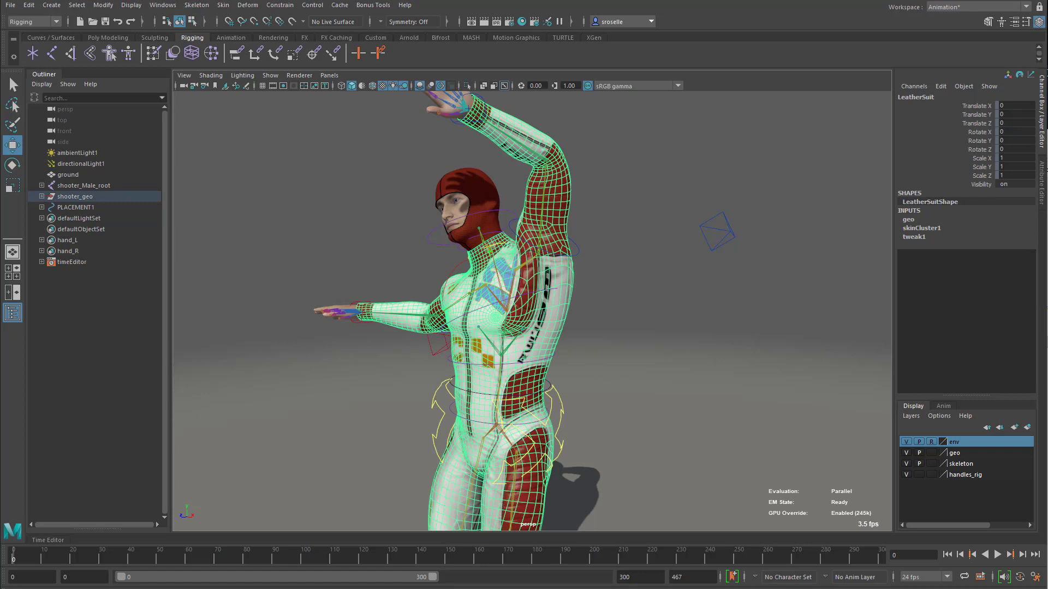
pyautogui.click(248, 5)
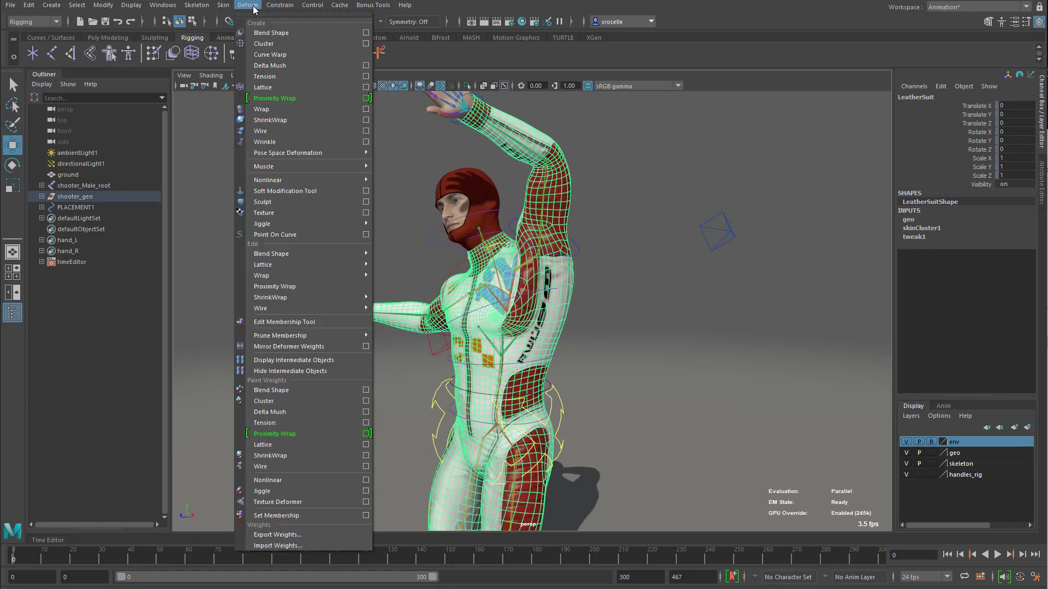
pyautogui.click(267, 78)
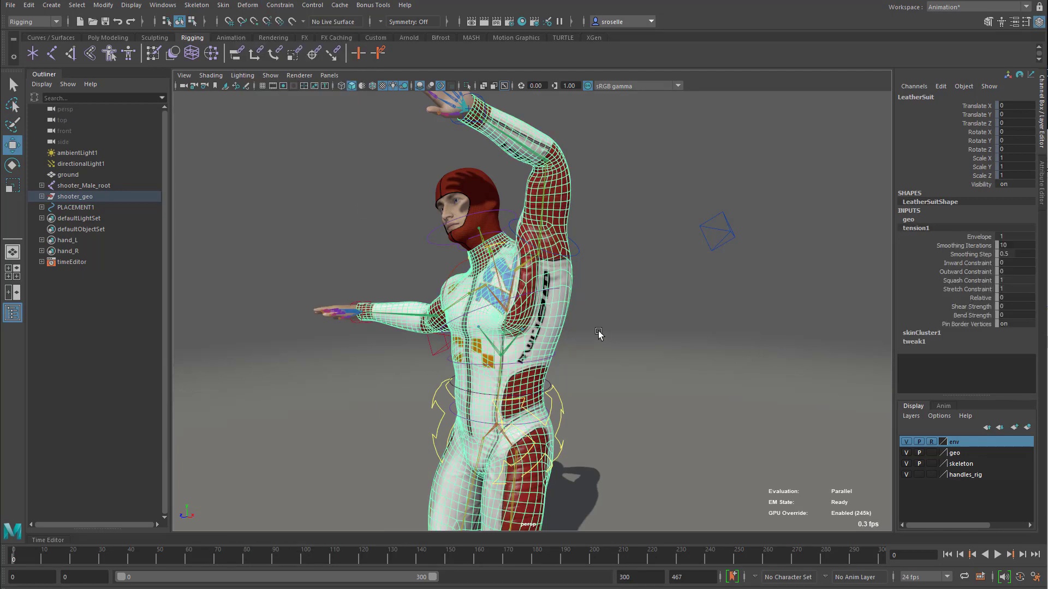
pyautogui.scroll(3, 600, 332)
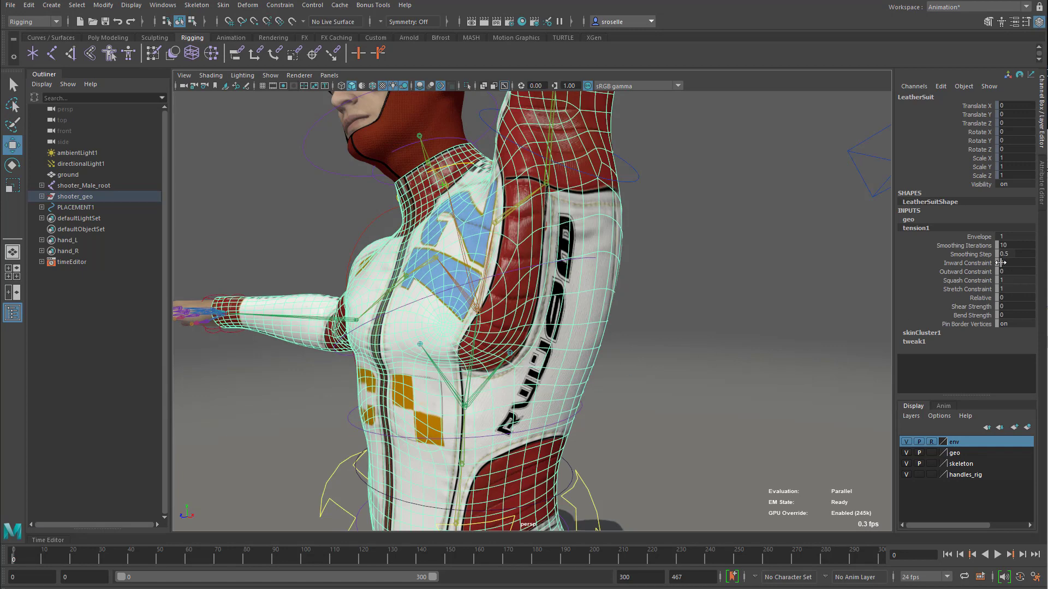
pyautogui.doubleClick(1006, 253)
pyautogui.write('0.8')
pyautogui.press('Return')
pyautogui.scroll(-3, 577, 230)
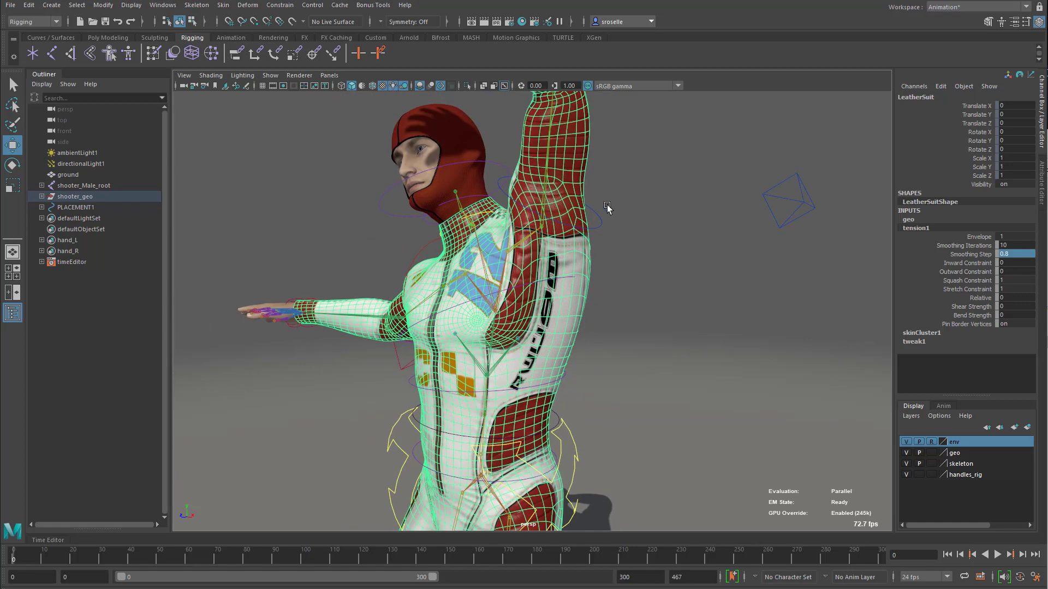
# Step: Move the lf_hand control to -58.276, 41.375, 13.952, settling the arm above the head
pyautogui.keyDown('alt'); pyautogui.moveTo(607, 209); pyautogui.dragTo(617, 278, button='middle'); pyautogui.keyUp('alt')
pyautogui.keyDown('alt'); pyautogui.moveTo(617, 278); pyautogui.dragTo(545, 239, button='right'); pyautogui.keyUp('alt')
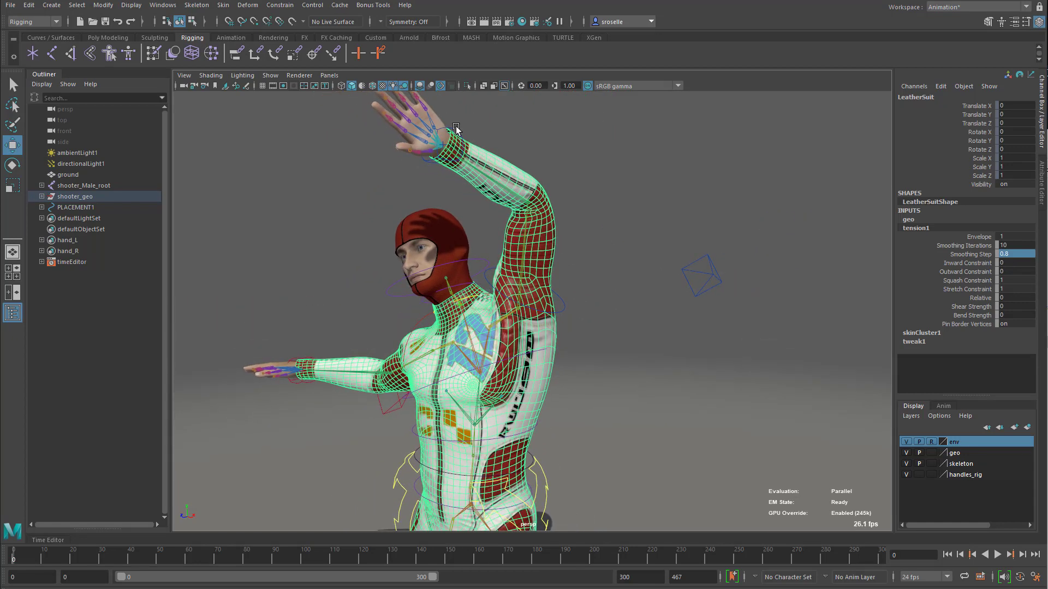
pyautogui.click(457, 135)
pyautogui.moveTo(441, 146); pyautogui.dragTo(465, 158)
pyautogui.keyDown('alt'); pyautogui.moveTo(727, 389); pyautogui.dragTo(702, 217, button='middle'); pyautogui.keyUp('alt')
pyautogui.keyDown('alt'); pyautogui.moveTo(702, 218); pyautogui.dragTo(540, 252, button='right'); pyautogui.keyUp('alt')
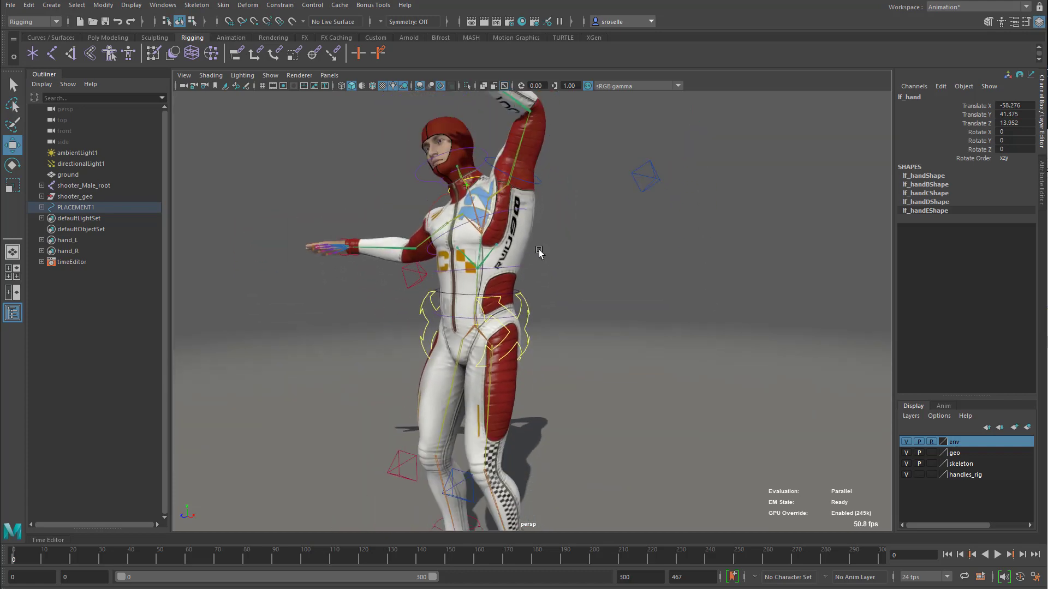
# Step: Move and rotate the lf_foot control outward, straightening the left leg
pyautogui.keyDown('alt'); pyautogui.moveTo(574, 338); pyautogui.dragTo(583, 240, button='middle'); pyautogui.keyUp('alt')
pyautogui.keyDown('alt'); pyautogui.moveTo(583, 240); pyautogui.dragTo(608, 273); pyautogui.keyUp('alt')
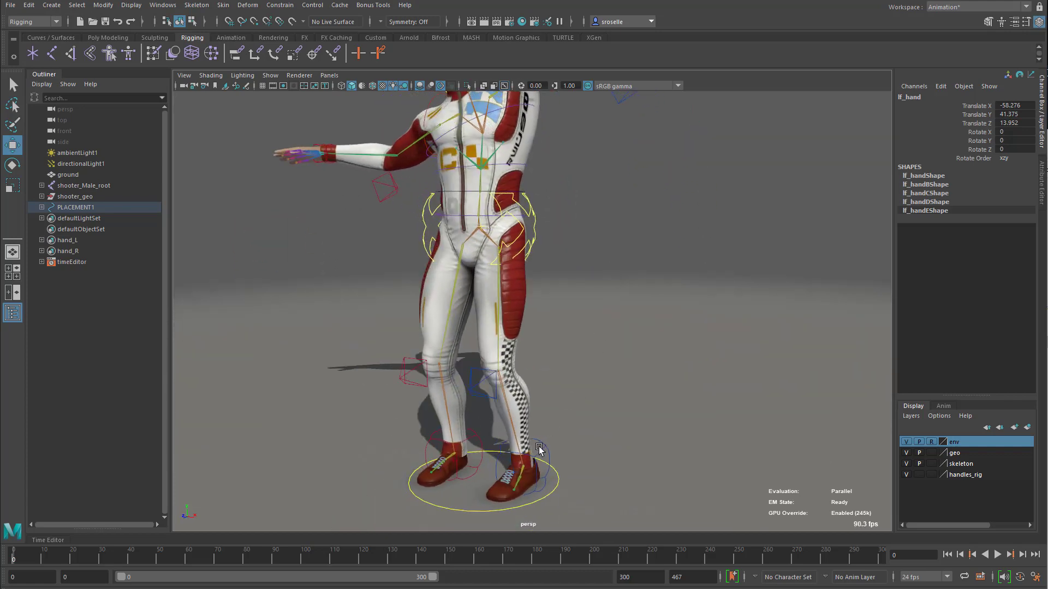
pyautogui.click(543, 450)
pyautogui.moveTo(527, 465); pyautogui.dragTo(658, 469)
pyautogui.press('e')
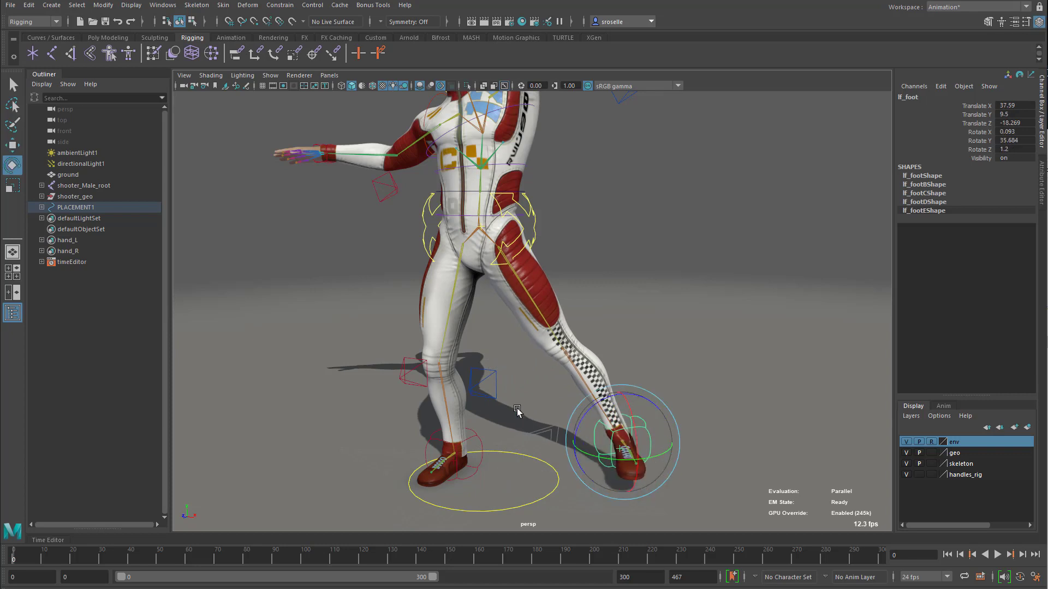
# Step: Pull the lf_Leg_pv1 pole vector up to bend the knee, then raise lf_foot to 27.664, 27.03, -16.672
pyautogui.click(477, 387)
pyautogui.press('w')
pyautogui.moveTo(476, 387); pyautogui.dragTo(590, 309)
pyautogui.click(621, 436)
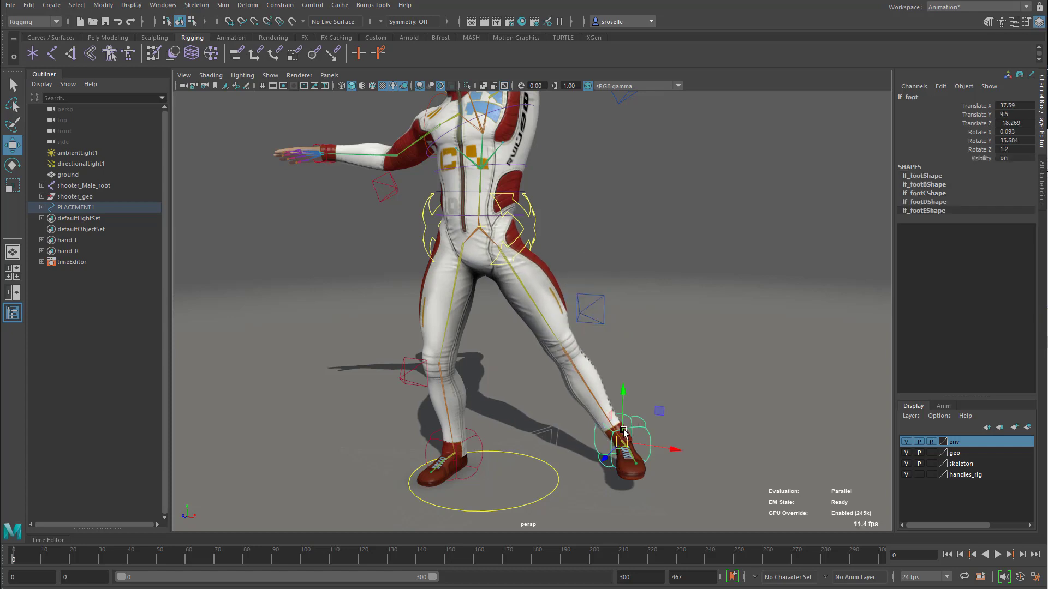
pyautogui.moveTo(619, 436); pyautogui.dragTo(594, 389)
pyautogui.keyDown('alt'); pyautogui.moveTo(501, 356); pyautogui.dragTo(504, 418, button='middle'); pyautogui.keyUp('alt')
pyautogui.keyDown('alt'); pyautogui.moveTo(505, 418); pyautogui.dragTo(561, 405, button='right'); pyautogui.keyUp('alt')
pyautogui.keyDown('alt'); pyautogui.moveTo(561, 406); pyautogui.dragTo(553, 404); pyautogui.keyUp('alt')
# Step: Deselect the lf_foot control and select the LeatherSuit mesh instead
pyautogui.keyDown('alt'); pyautogui.moveTo(553, 404); pyautogui.dragTo(645, 375, button='right'); pyautogui.keyUp('alt')
pyautogui.keyDown('alt'); pyautogui.moveTo(646, 375); pyautogui.dragTo(645, 363); pyautogui.keyUp('alt')
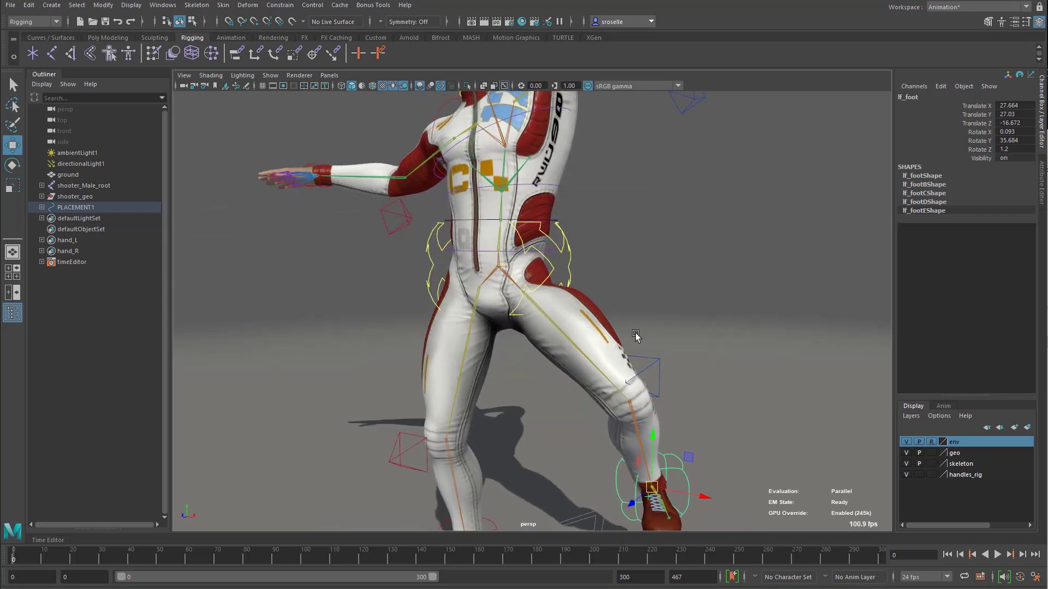
pyautogui.click(590, 297)
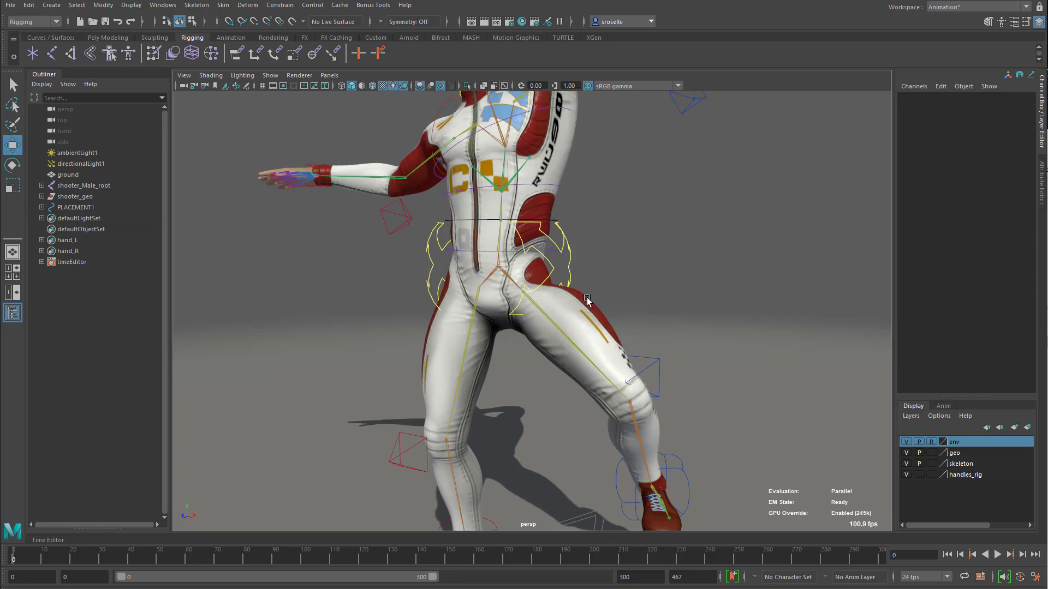
pyautogui.click(588, 301)
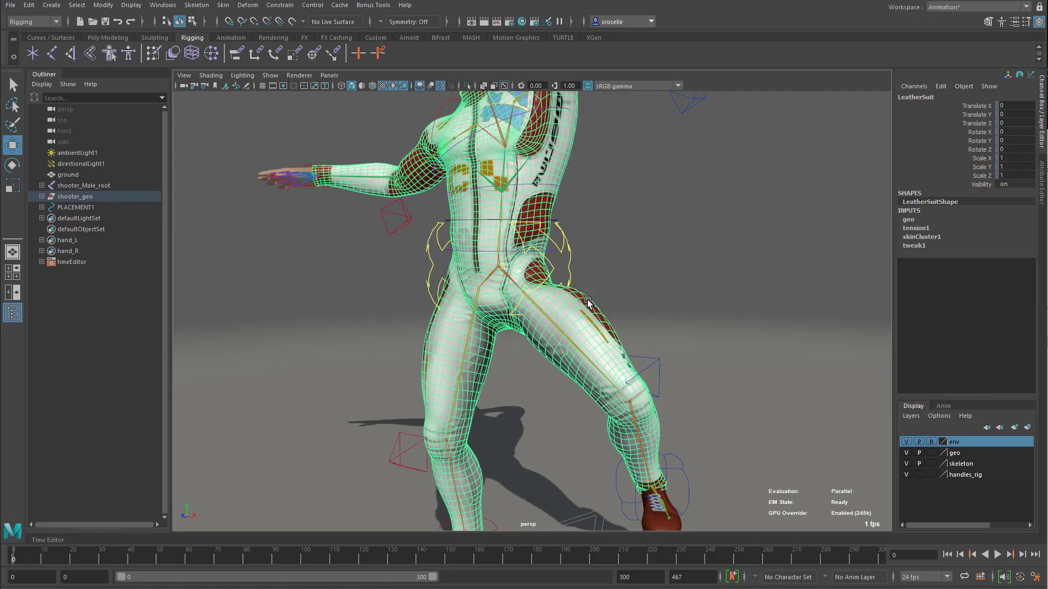
# Step: Add a delta mush deformer to the LeatherSuit and raise its Smoothing Step from 0.5 to 1
pyautogui.click(240, 7)
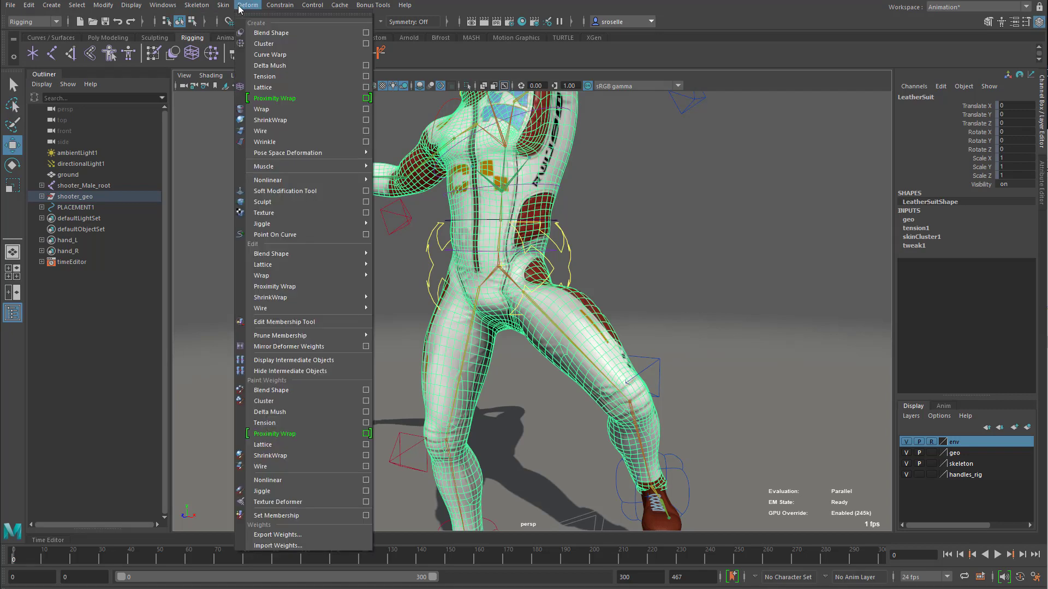
pyautogui.click(277, 66)
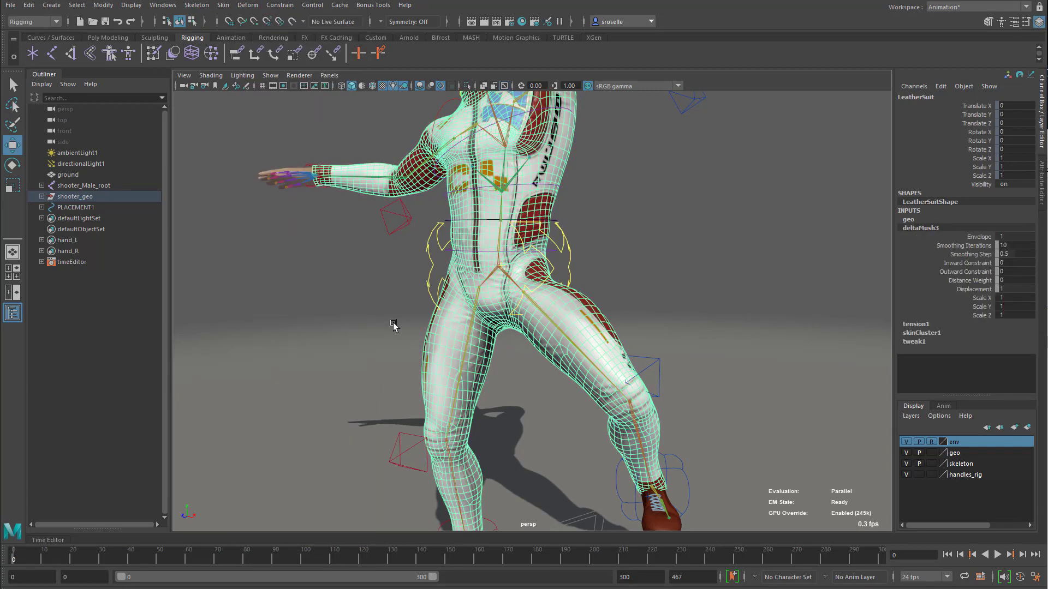
pyautogui.keyDown('alt'); pyautogui.moveTo(491, 319); pyautogui.dragTo(627, 385, button='right'); pyautogui.keyUp('alt')
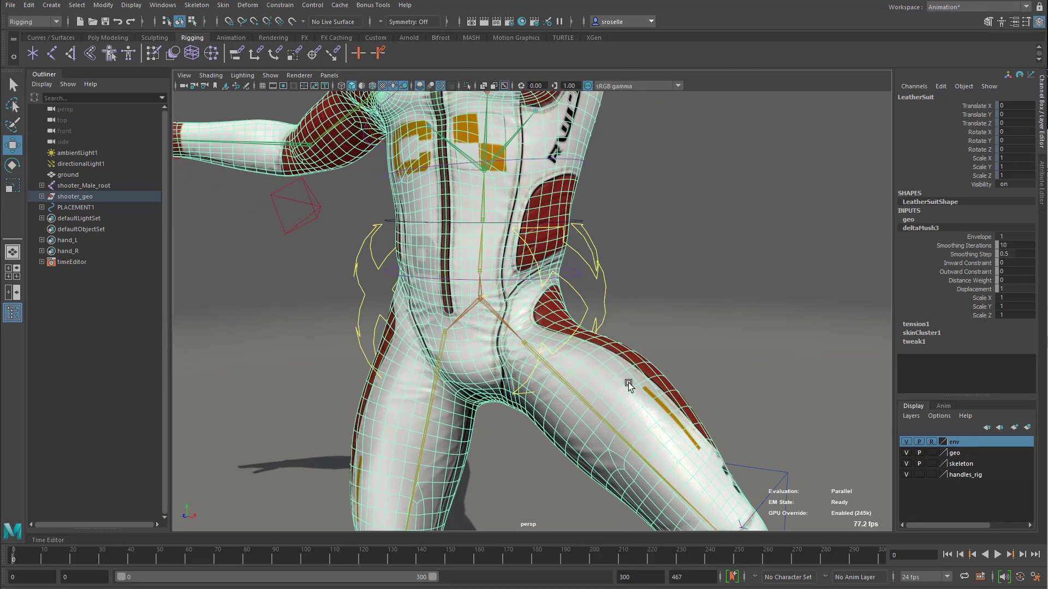
pyautogui.keyDown('alt'); pyautogui.moveTo(603, 373); pyautogui.dragTo(615, 334, button='middle'); pyautogui.keyUp('alt')
pyautogui.keyDown('alt'); pyautogui.moveTo(615, 335); pyautogui.dragTo(617, 333); pyautogui.keyUp('alt')
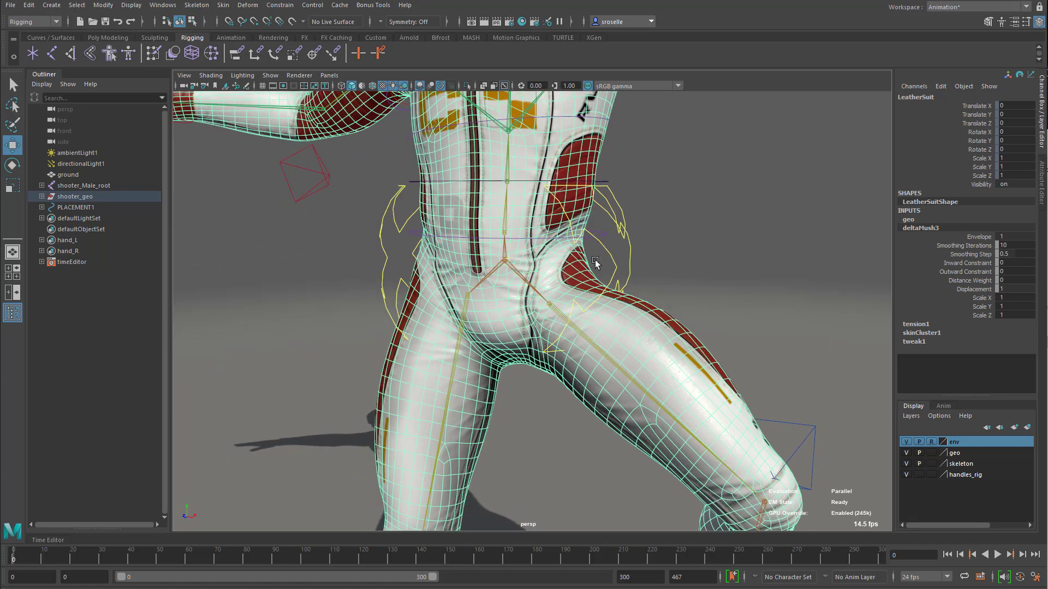
pyautogui.click(985, 253)
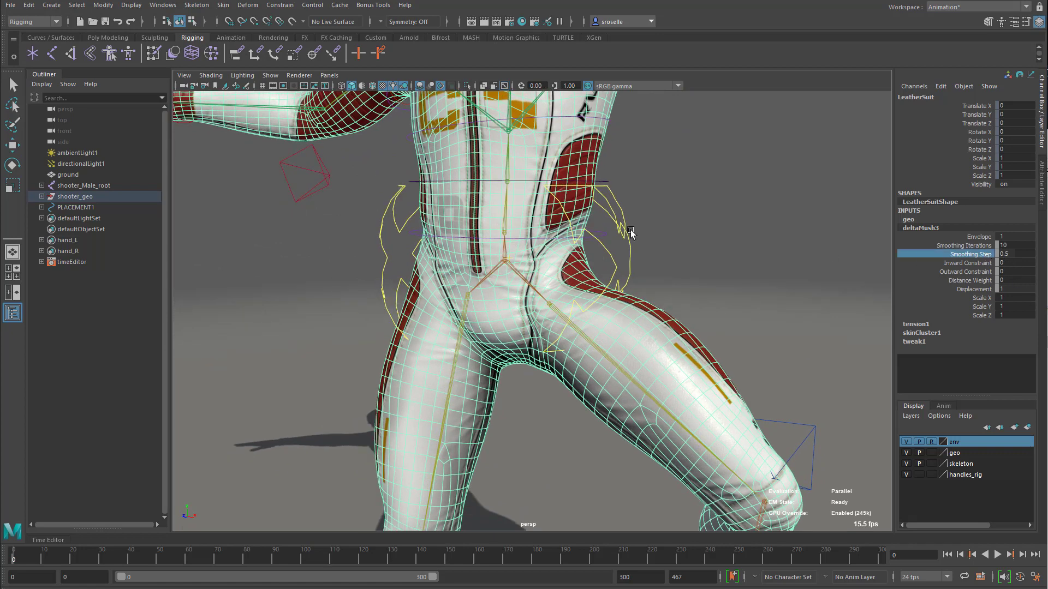
pyautogui.moveTo(676, 232); pyautogui.dragTo(796, 241, button='middle')
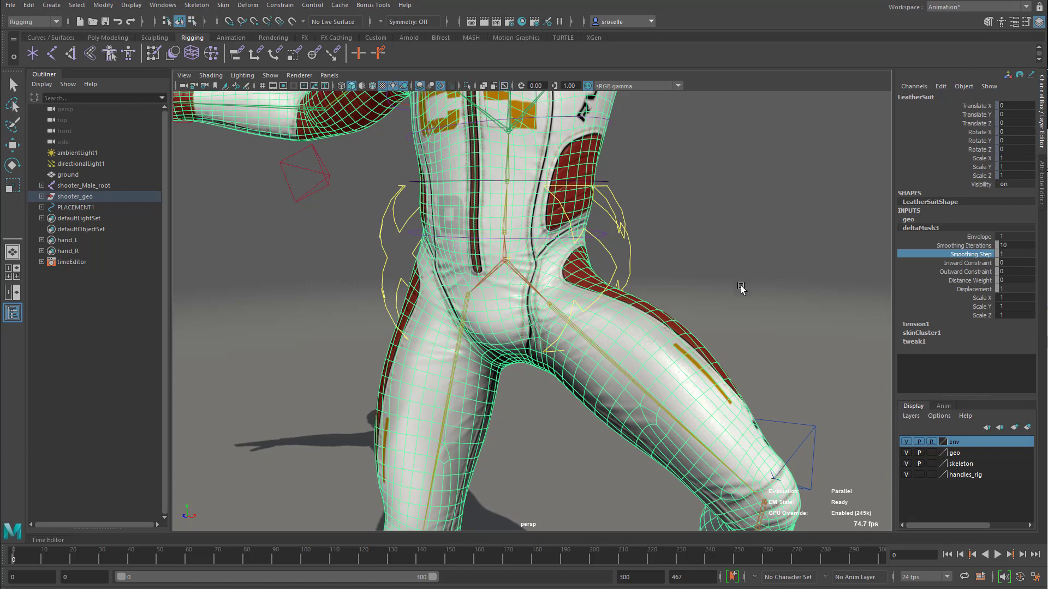
pyautogui.click(921, 333)
pyautogui.click(917, 237)
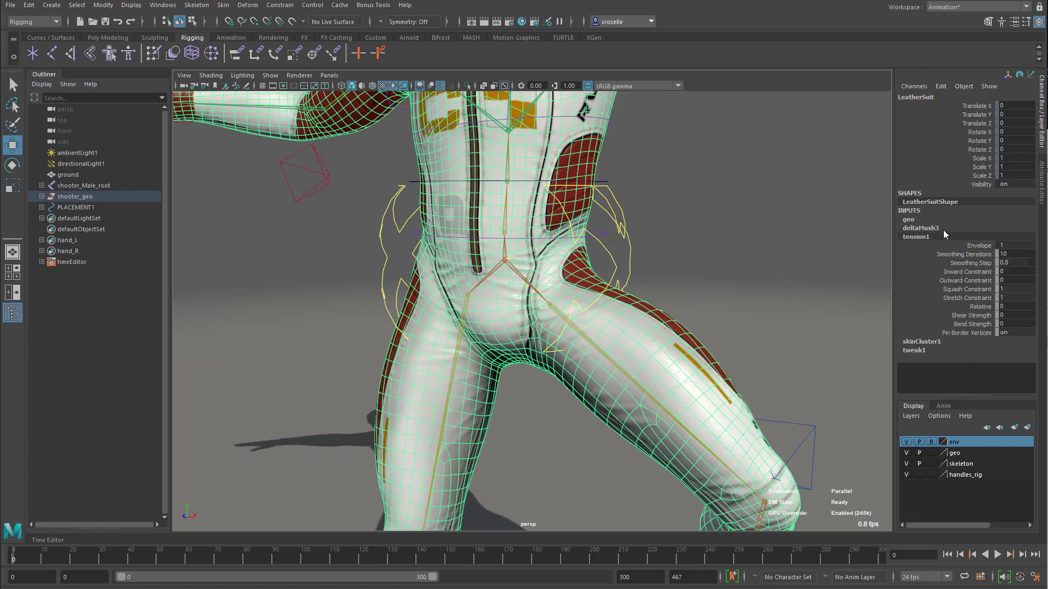
pyautogui.click(944, 227)
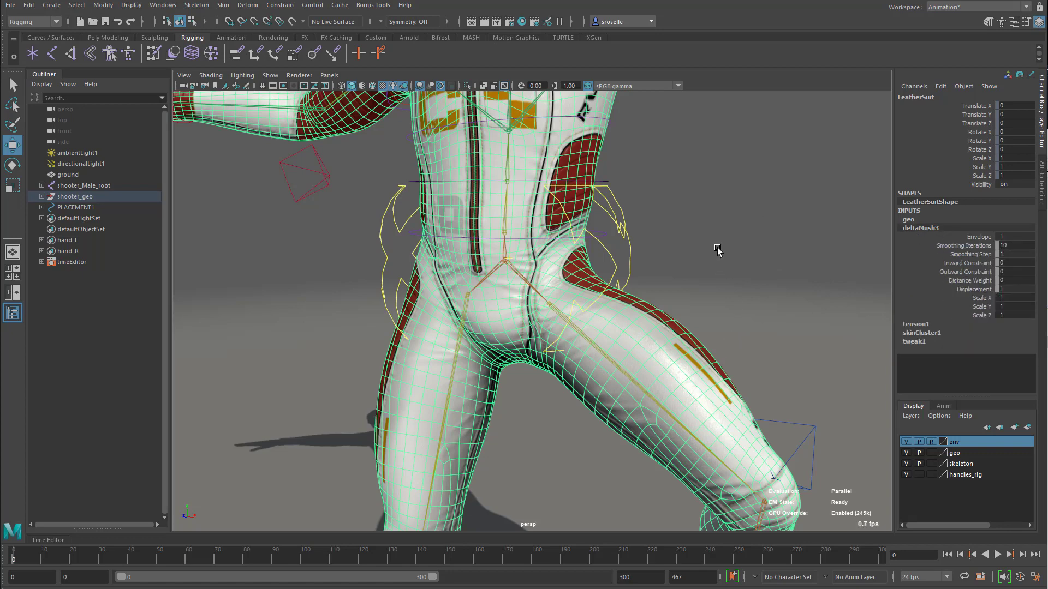
# Step: Deselect the suit and tumble the view to face the whole character frontally
pyautogui.click(733, 309)
pyautogui.keyDown('alt'); pyautogui.moveTo(781, 314); pyautogui.dragTo(580, 289, button='right'); pyautogui.keyUp('alt')
pyautogui.keyDown('alt'); pyautogui.moveTo(580, 290); pyautogui.dragTo(590, 270); pyautogui.keyUp('alt')
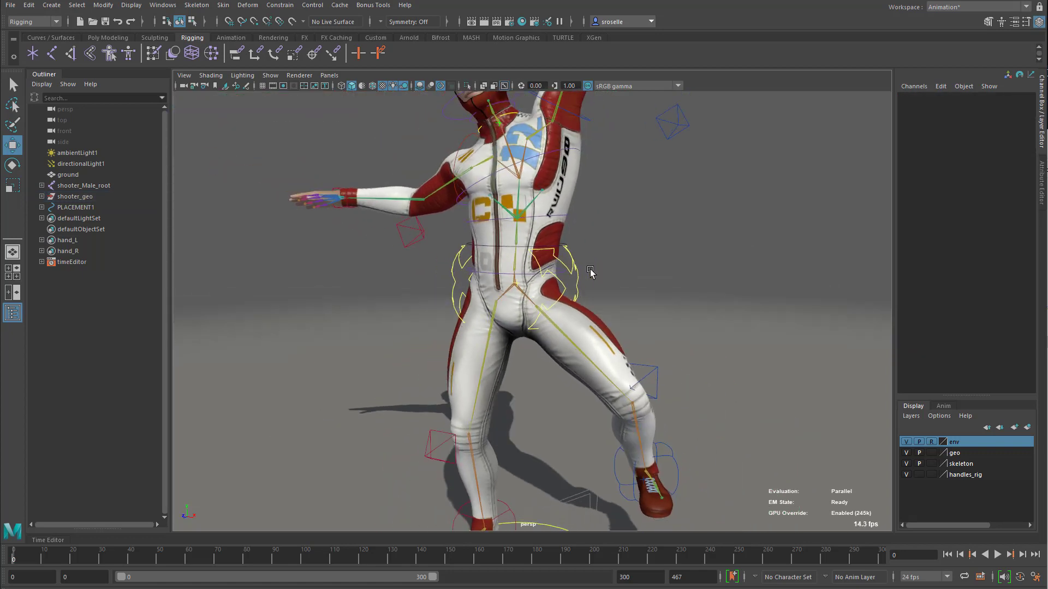
pyautogui.keyDown('alt'); pyautogui.moveTo(590, 270); pyautogui.dragTo(587, 355, button='middle'); pyautogui.keyUp('alt')
pyautogui.keyDown('alt'); pyautogui.moveTo(587, 355); pyautogui.dragTo(547, 332, button='right'); pyautogui.keyUp('alt')
pyautogui.keyDown('alt'); pyautogui.moveTo(547, 332); pyautogui.dragTo(549, 304, button='middle'); pyautogui.keyUp('alt')
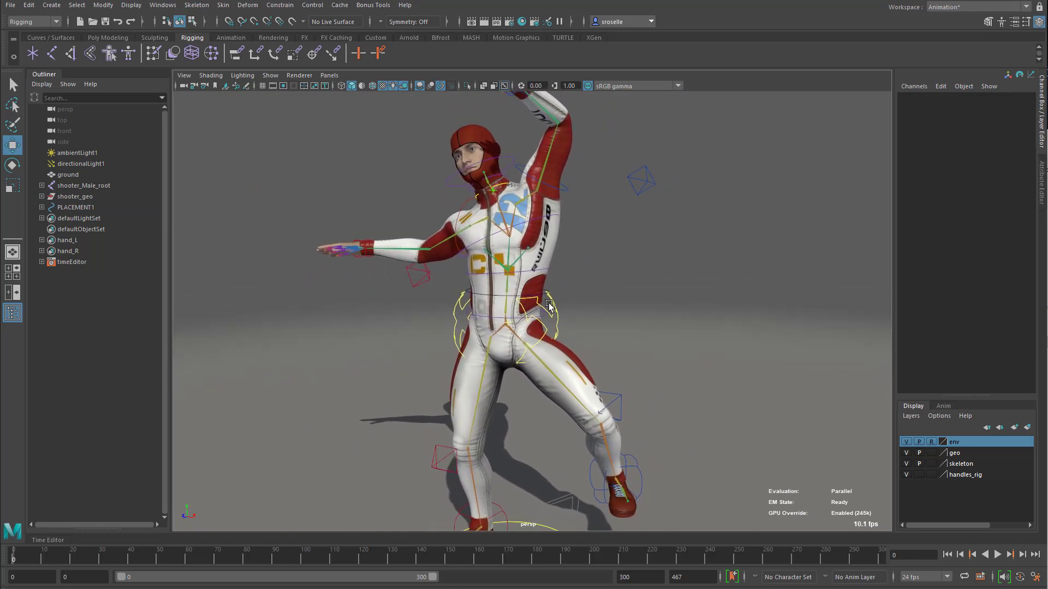
pyautogui.keyDown('alt'); pyautogui.moveTo(548, 306); pyautogui.dragTo(521, 300); pyautogui.keyUp('alt')
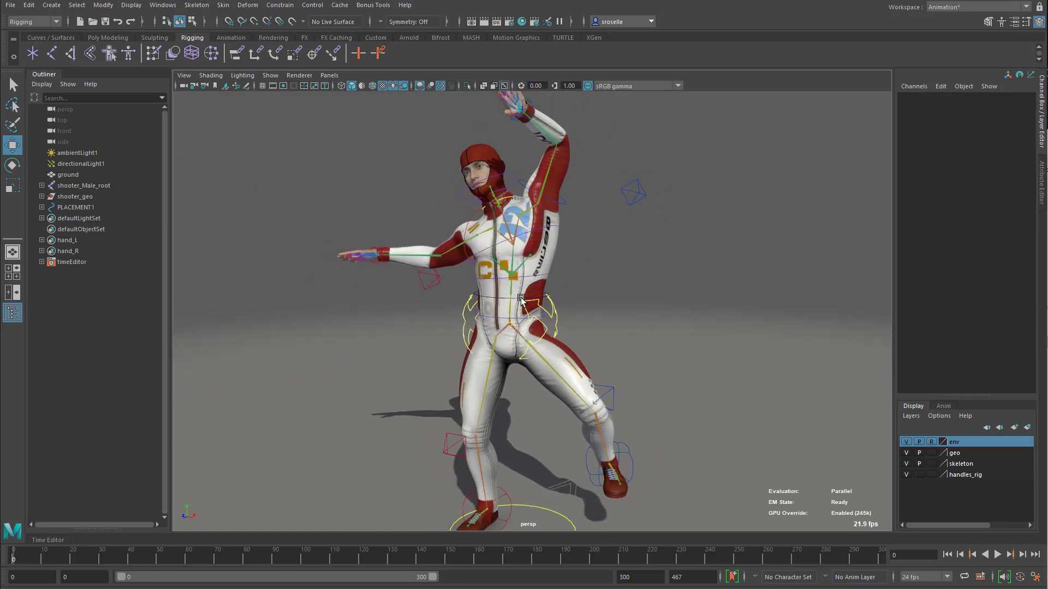
# Step: Open the LeatherSuit's input and output connections in the Node Editor
pyautogui.click(556, 243)
pyautogui.click(163, 6)
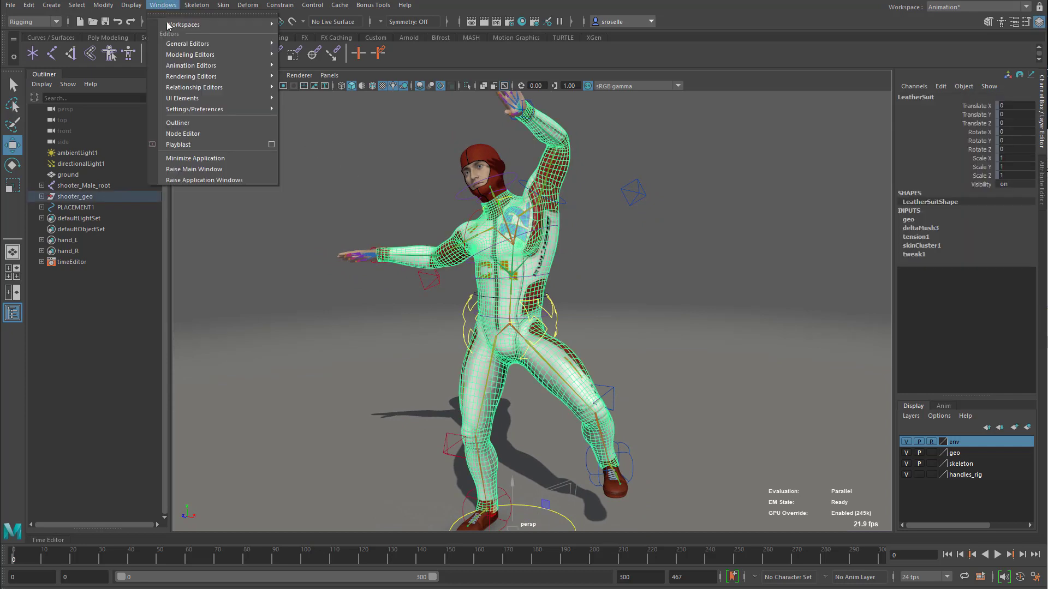
pyautogui.click(191, 133)
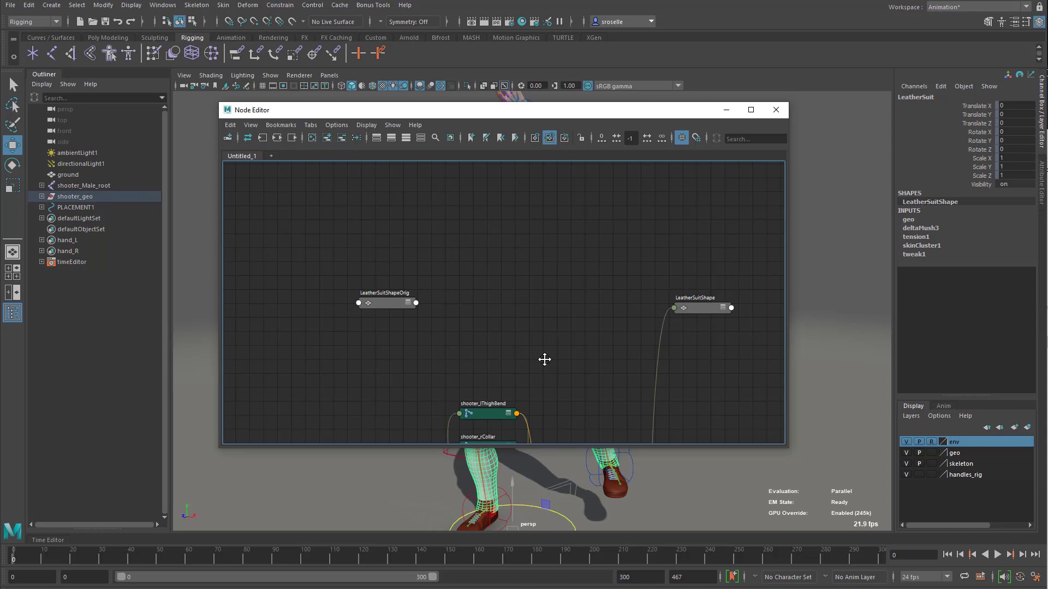
pyautogui.keyDown('alt'); pyautogui.moveTo(545, 359); pyautogui.dragTo(431, 91, button='middle'); pyautogui.keyUp('alt')
pyautogui.click(277, 139)
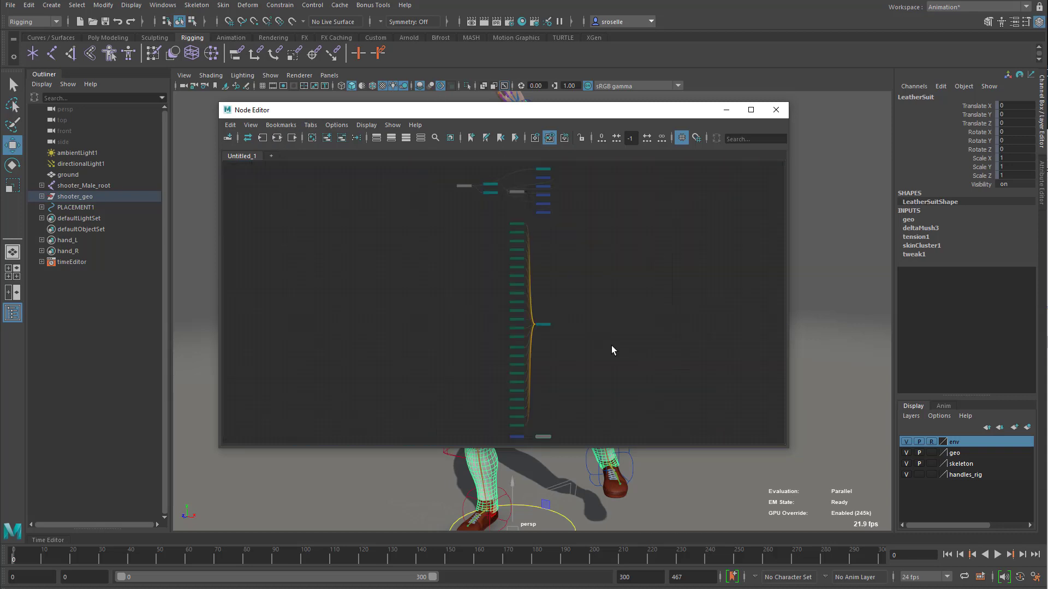
pyautogui.keyDown('alt'); pyautogui.moveTo(571, 301); pyautogui.dragTo(565, 421, button='middle'); pyautogui.keyUp('alt')
pyautogui.keyDown('alt'); pyautogui.moveTo(390, 265); pyautogui.dragTo(582, 311, button='right'); pyautogui.keyUp('alt')
pyautogui.keyDown('alt'); pyautogui.moveTo(558, 302); pyautogui.dragTo(382, 220, button='middle'); pyautogui.keyUp('alt')
pyautogui.keyDown('alt'); pyautogui.moveTo(383, 221); pyautogui.dragTo(480, 273, button='right'); pyautogui.keyUp('alt')
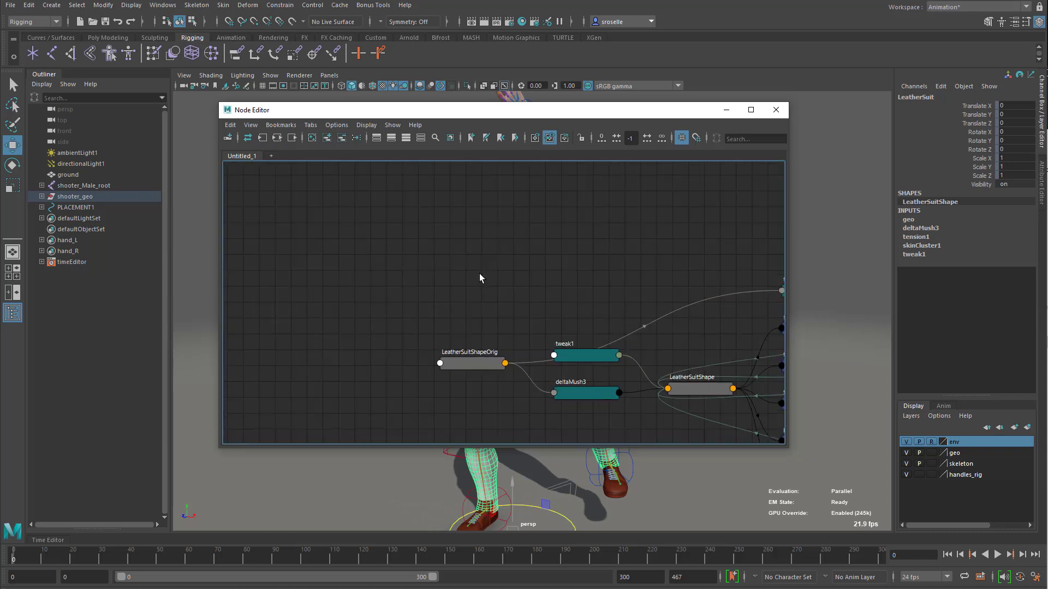
pyautogui.keyDown('alt'); pyautogui.moveTo(479, 279); pyautogui.dragTo(404, 221, button='middle'); pyautogui.keyUp('alt')
# Step: Regraph around deltaMush3, arrange LeatherSuitShapeOrig, tension1 and deltaMush3, and remove tweak1 from the graph
pyautogui.click(508, 346)
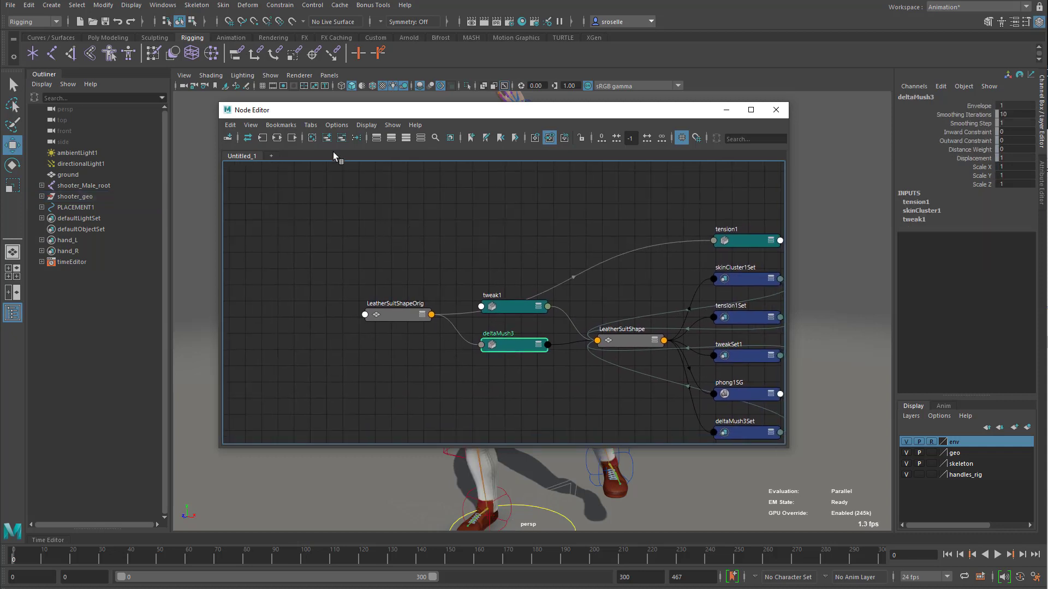
pyautogui.click(277, 138)
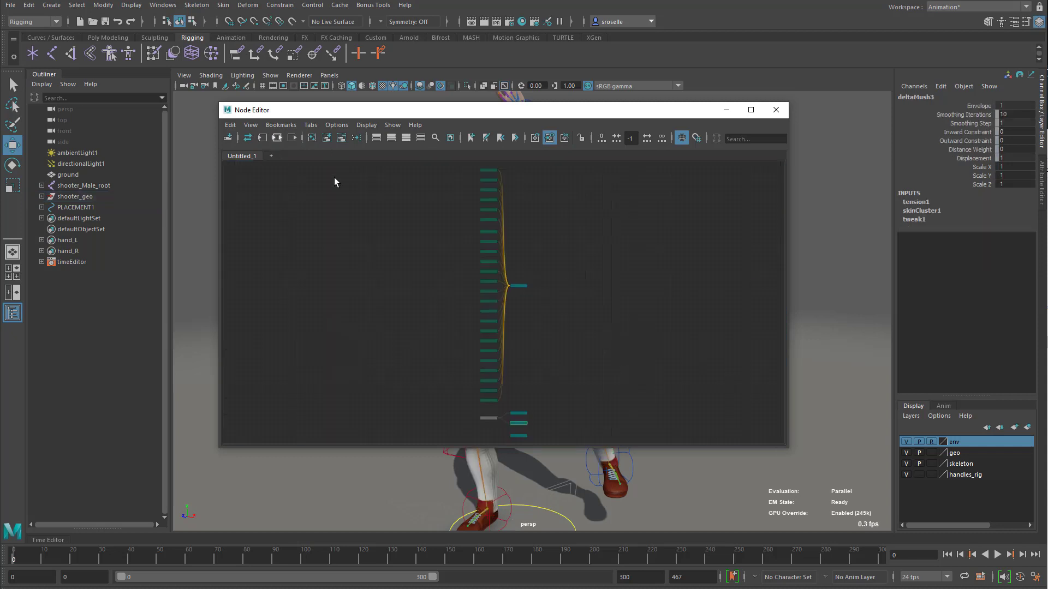
pyautogui.keyDown('alt'); pyautogui.moveTo(463, 323); pyautogui.dragTo(407, 181, button='middle'); pyautogui.keyUp('alt')
pyautogui.keyDown('alt'); pyautogui.moveTo(426, 281); pyautogui.dragTo(709, 325, button='right'); pyautogui.keyUp('alt')
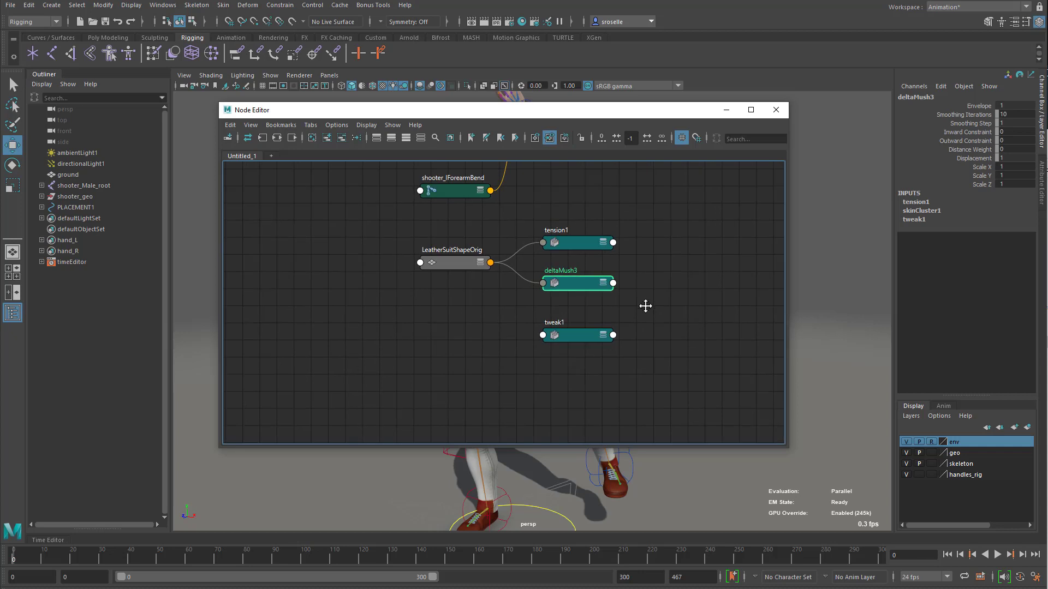
pyautogui.keyDown('alt'); pyautogui.moveTo(645, 306); pyautogui.dragTo(605, 339, button='middle'); pyautogui.keyUp('alt')
pyautogui.keyDown('alt'); pyautogui.moveTo(605, 339); pyautogui.dragTo(684, 336, button='right'); pyautogui.keyUp('alt')
pyautogui.click(668, 322)
pyautogui.keyDown('alt'); pyautogui.moveTo(596, 307); pyautogui.dragTo(643, 317, button='middle'); pyautogui.keyUp('alt')
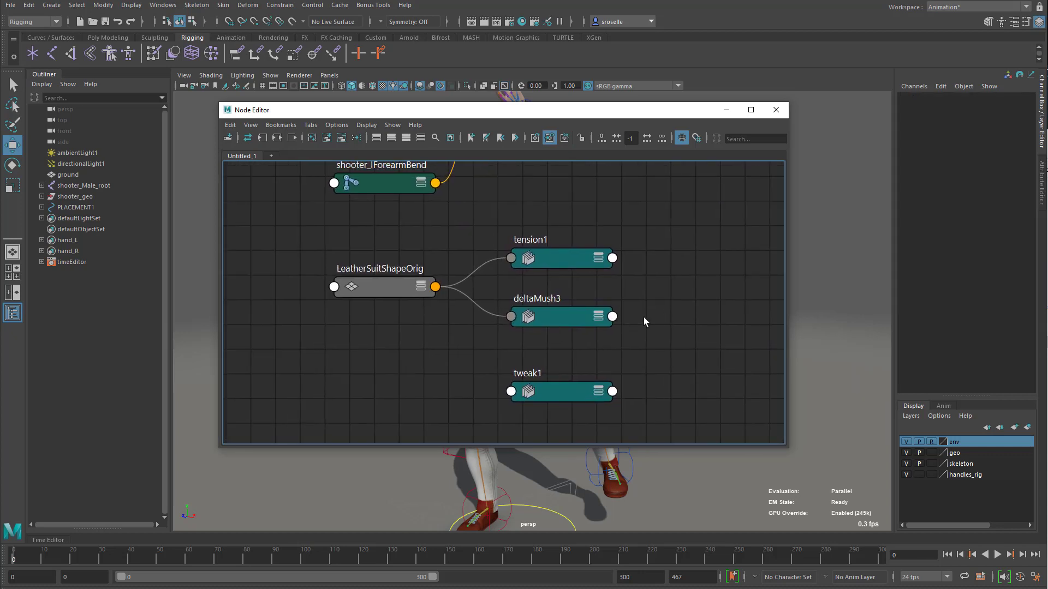
pyautogui.click(554, 316)
pyautogui.click(562, 257)
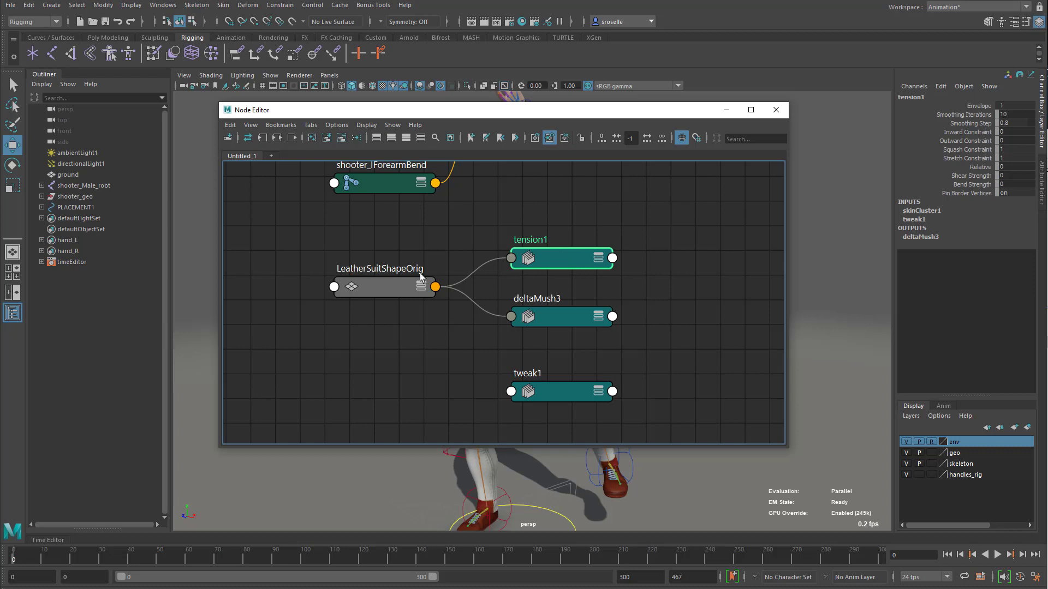
pyautogui.click(384, 287)
pyautogui.moveTo(384, 287); pyautogui.dragTo(375, 277)
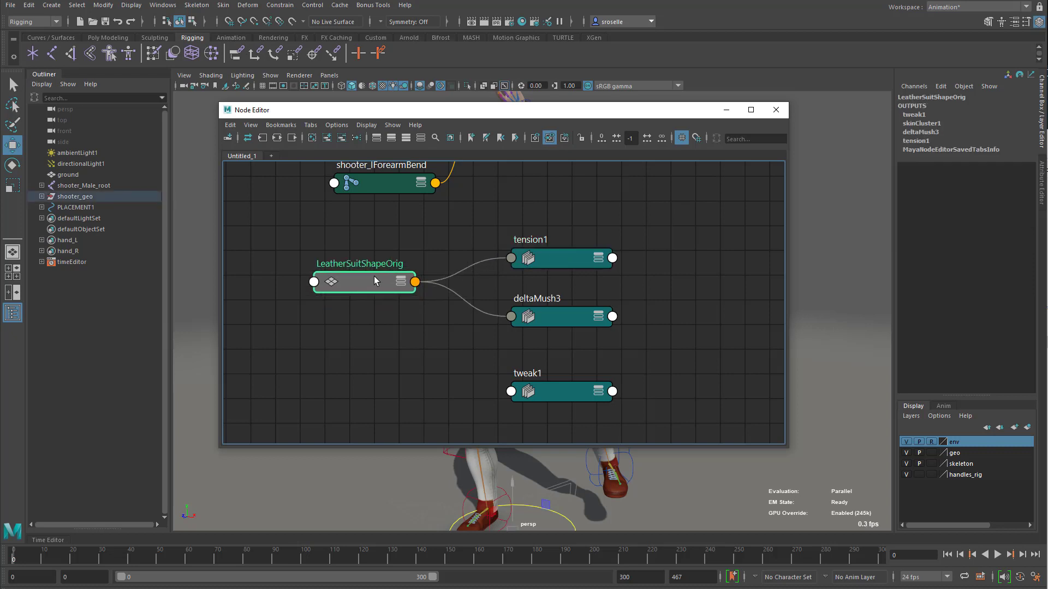
pyautogui.click(562, 392)
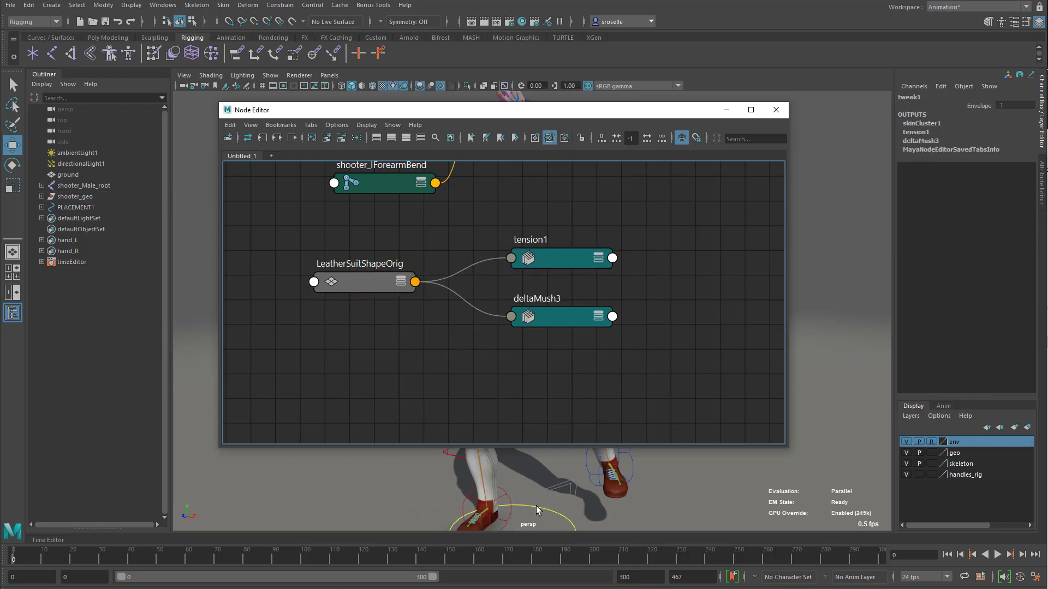
# Step: Show all attributes on tension1 and deltaMush3 and spread the nodes apart
pyautogui.click(537, 254)
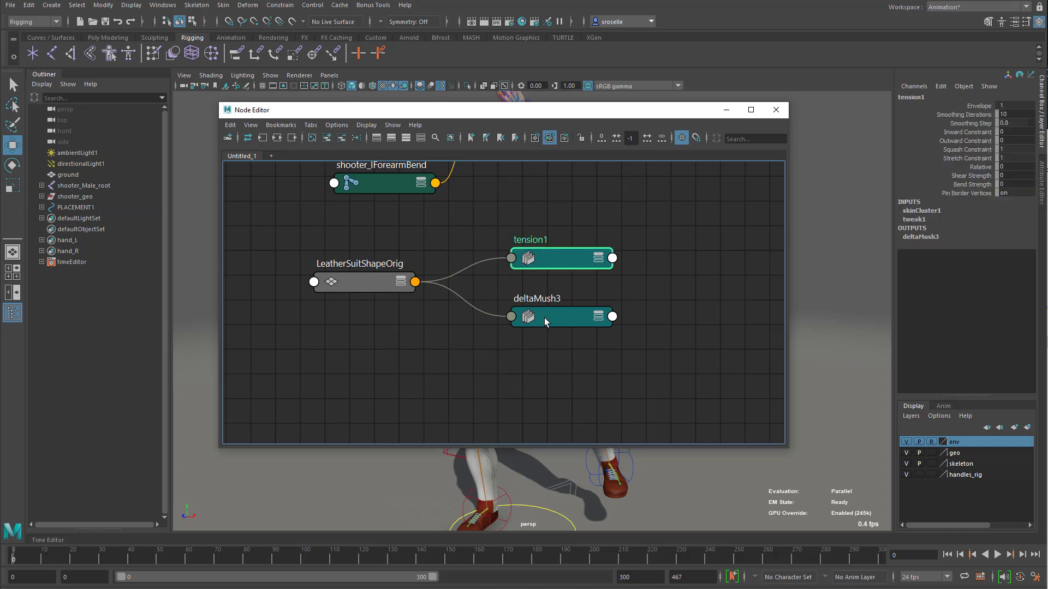
pyautogui.keyDown('shift'); pyautogui.click(545, 318); pyautogui.keyUp('shift')
pyautogui.press('3')
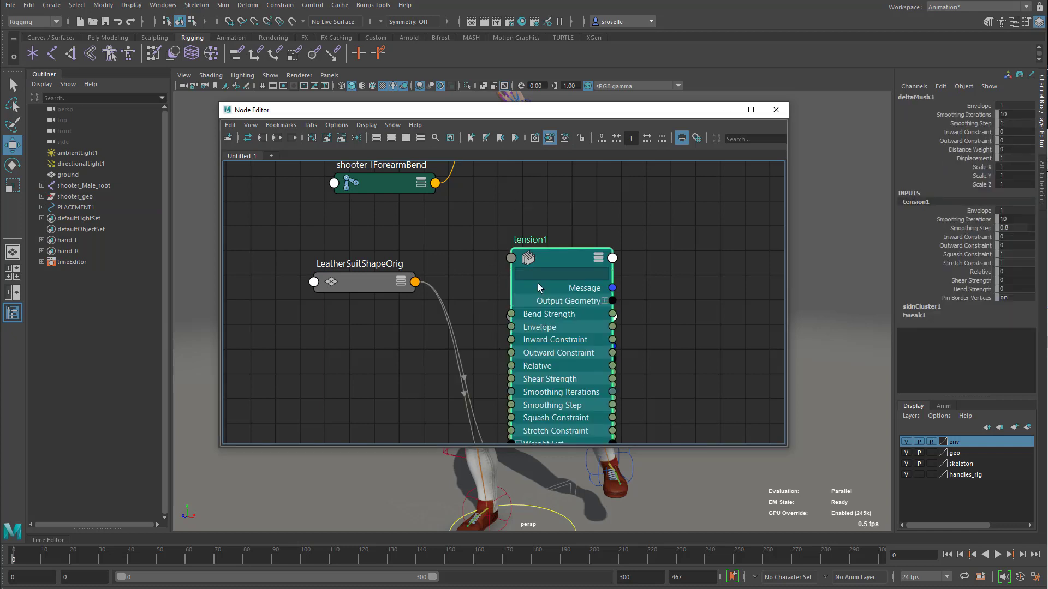
pyautogui.moveTo(538, 283); pyautogui.dragTo(540, 275)
pyautogui.moveTo(577, 195); pyautogui.dragTo(553, 67)
pyautogui.keyDown('alt'); pyautogui.moveTo(662, 309); pyautogui.dragTo(660, 364, button='middle'); pyautogui.keyUp('alt')
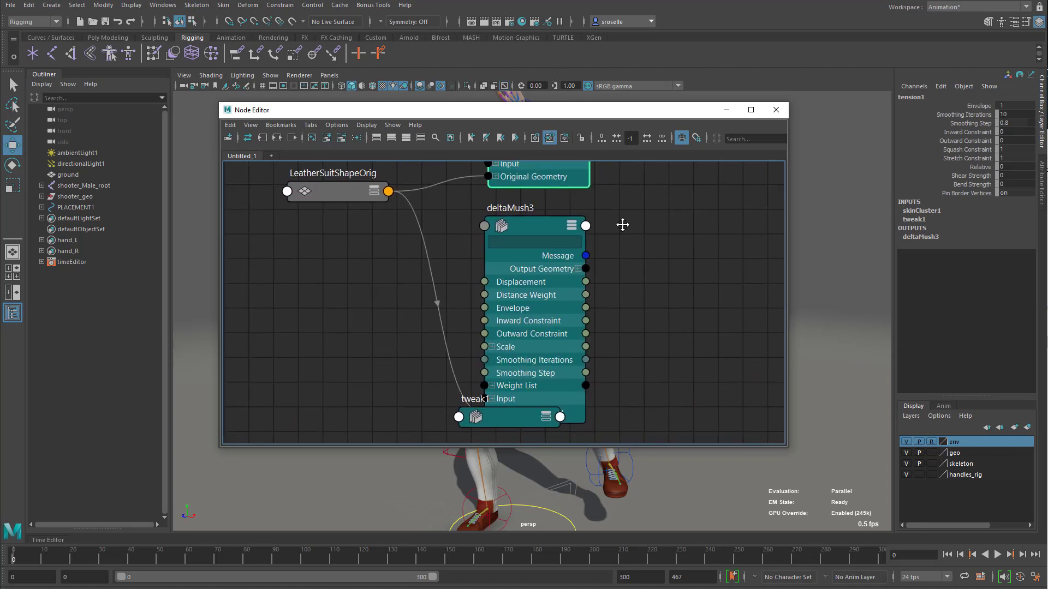
pyautogui.moveTo(512, 418); pyautogui.dragTo(370, 432)
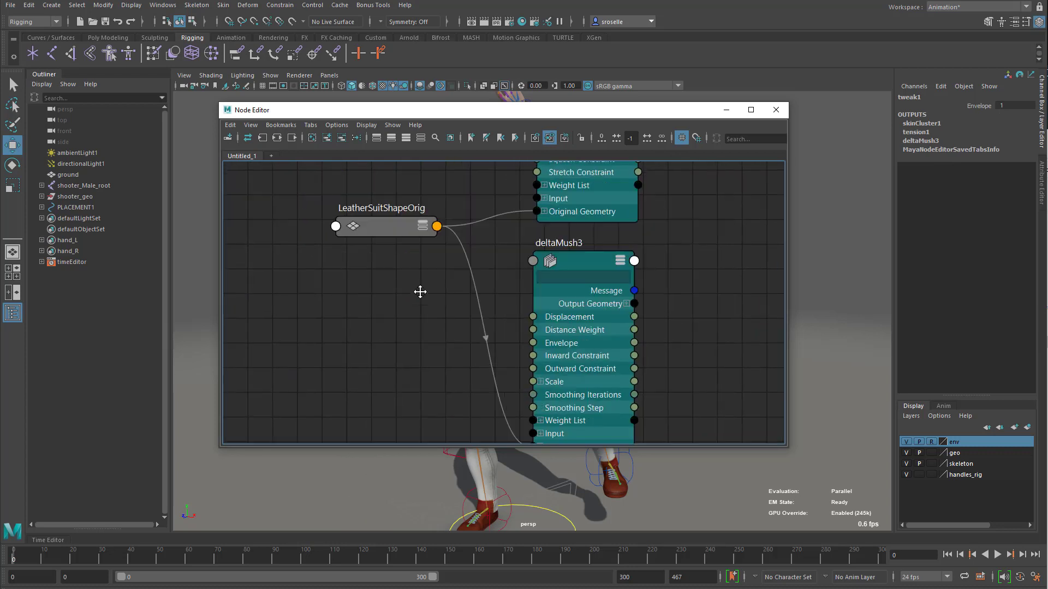
# Step: Inspect the Original Geometry plugs fed by LeatherSuitShapeOrig, then close the Node Editor
pyautogui.click(513, 266)
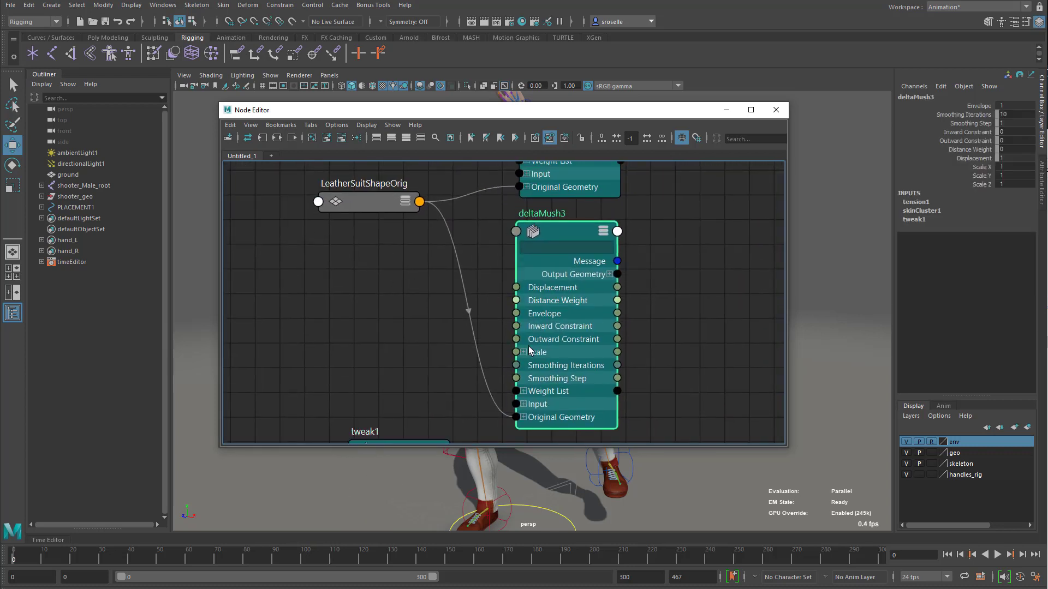
pyautogui.click(523, 417)
pyautogui.keyDown('alt'); pyautogui.moveTo(529, 431); pyautogui.dragTo(527, 341, button='middle'); pyautogui.keyUp('alt')
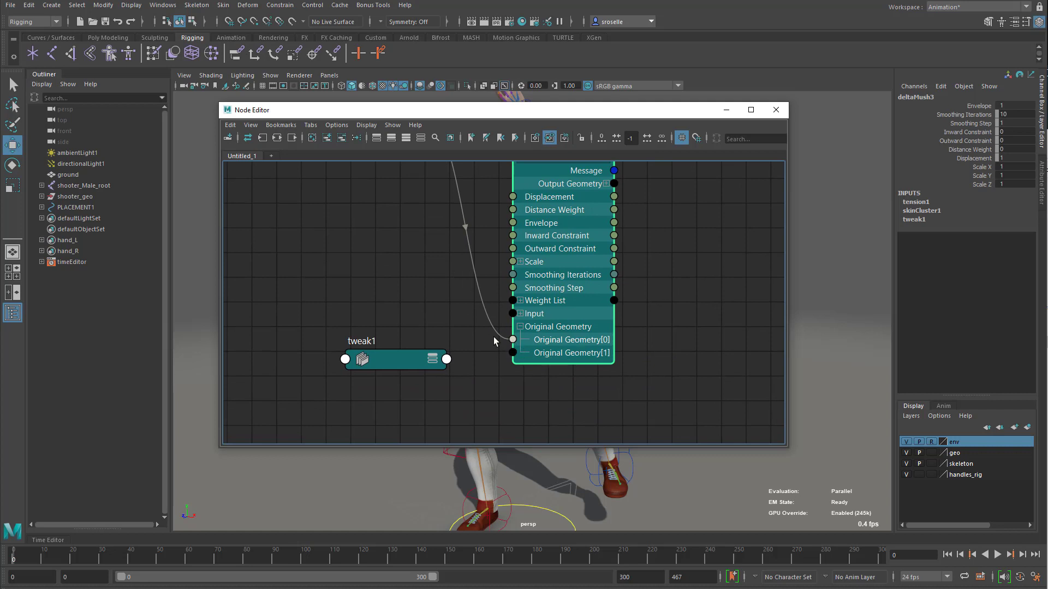
pyautogui.keyDown('alt'); pyautogui.moveTo(664, 310); pyautogui.dragTo(665, 416, button='middle'); pyautogui.keyUp('alt')
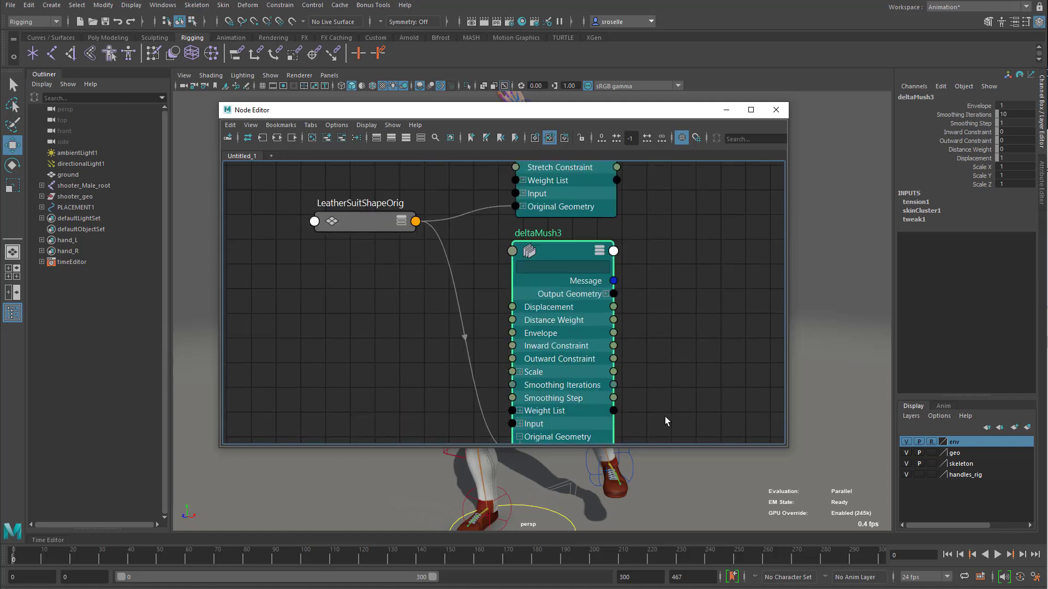
pyautogui.click(671, 328)
pyautogui.keyDown('alt'); pyautogui.moveTo(671, 328); pyautogui.dragTo(556, 339, button='right'); pyautogui.keyUp('alt')
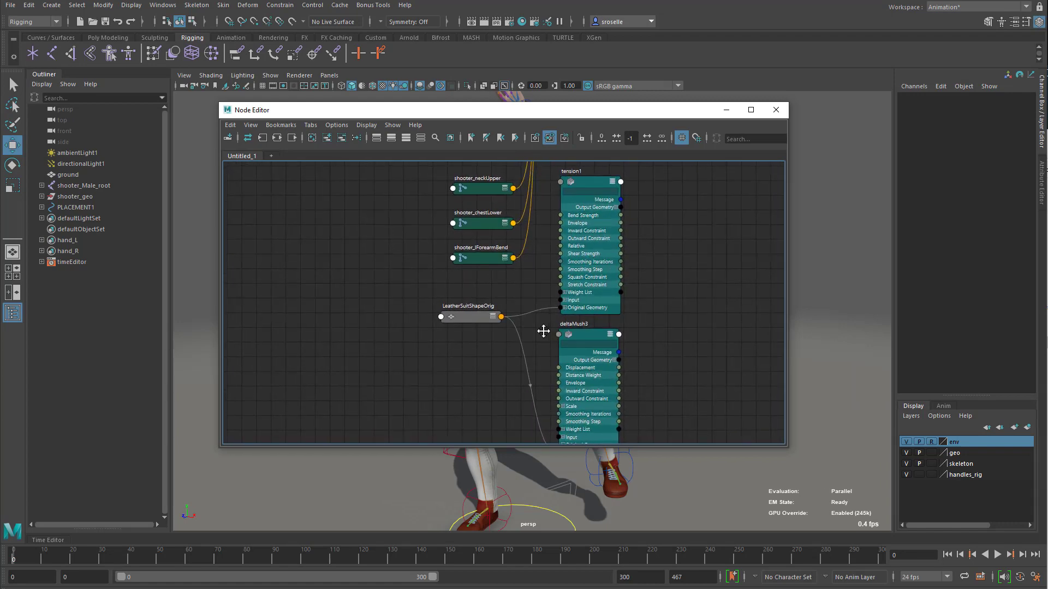
pyautogui.keyDown('alt'); pyautogui.moveTo(542, 330); pyautogui.dragTo(529, 320, button='middle'); pyautogui.keyUp('alt')
pyautogui.click(467, 311)
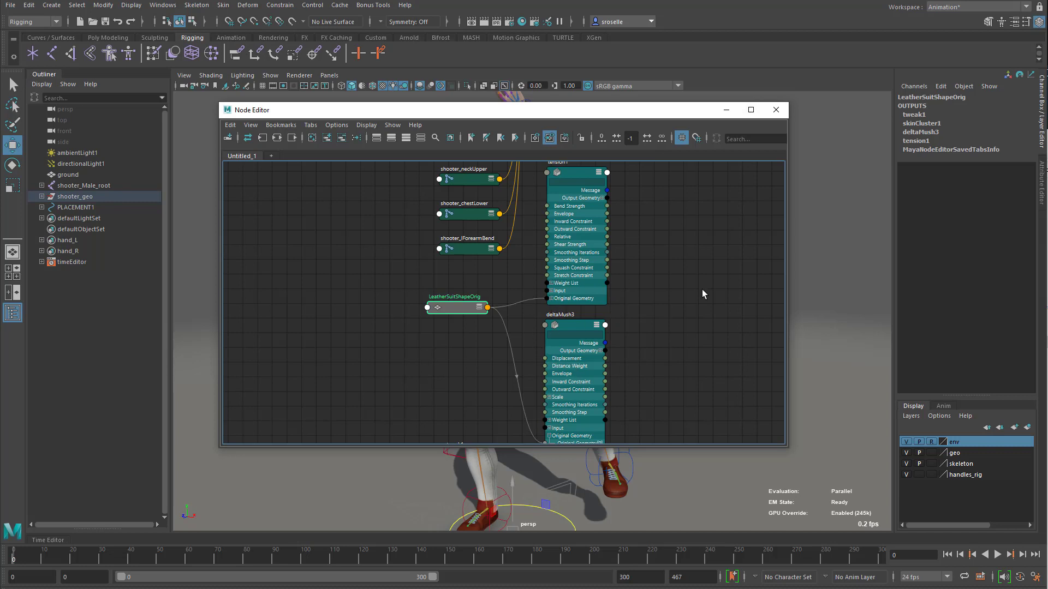
pyautogui.click(726, 110)
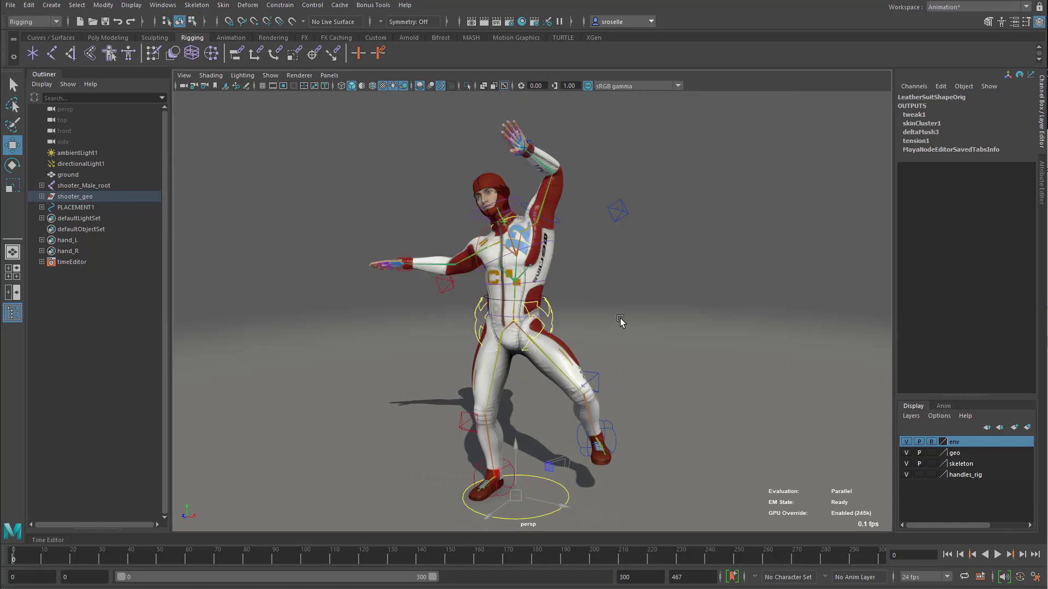